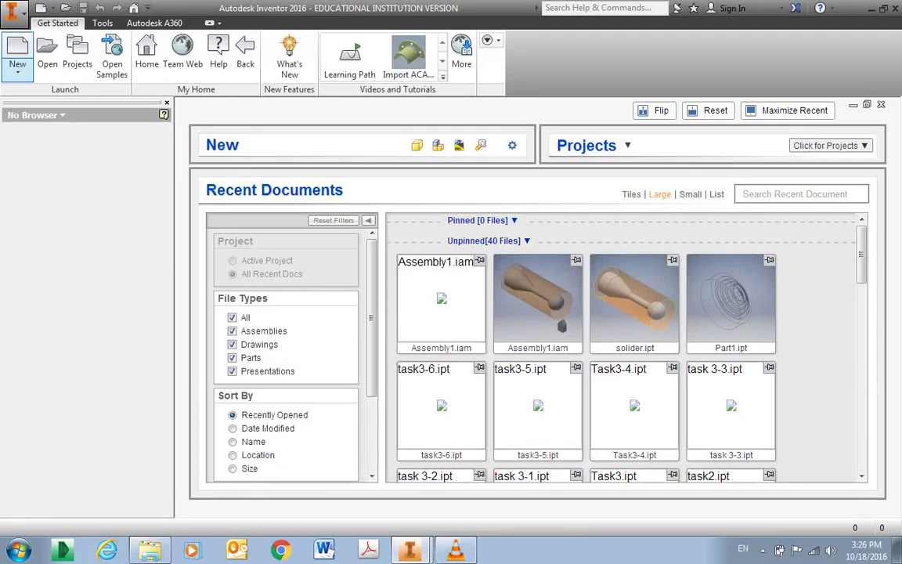
Create a new part from the Standard (mm).ipt template.
click(17, 70)
click(38, 97)
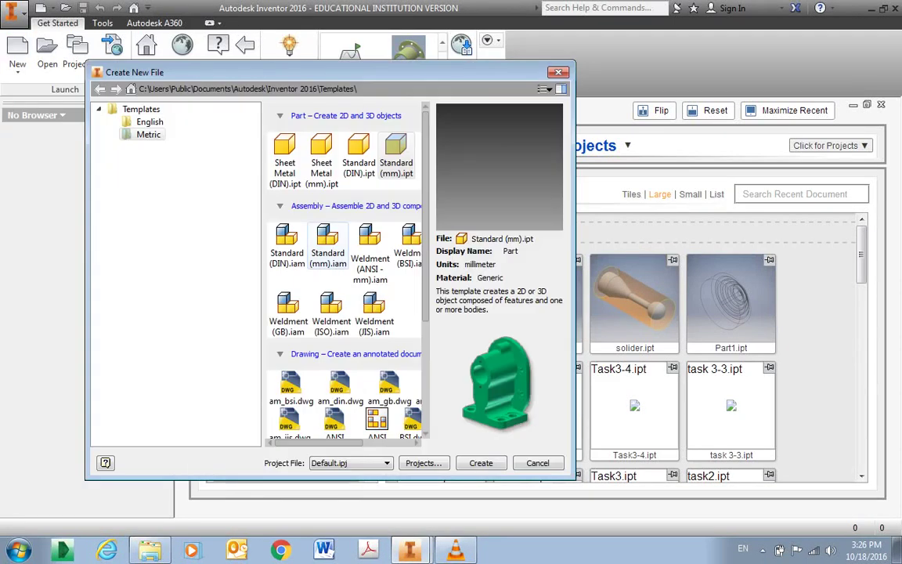
key(Return)
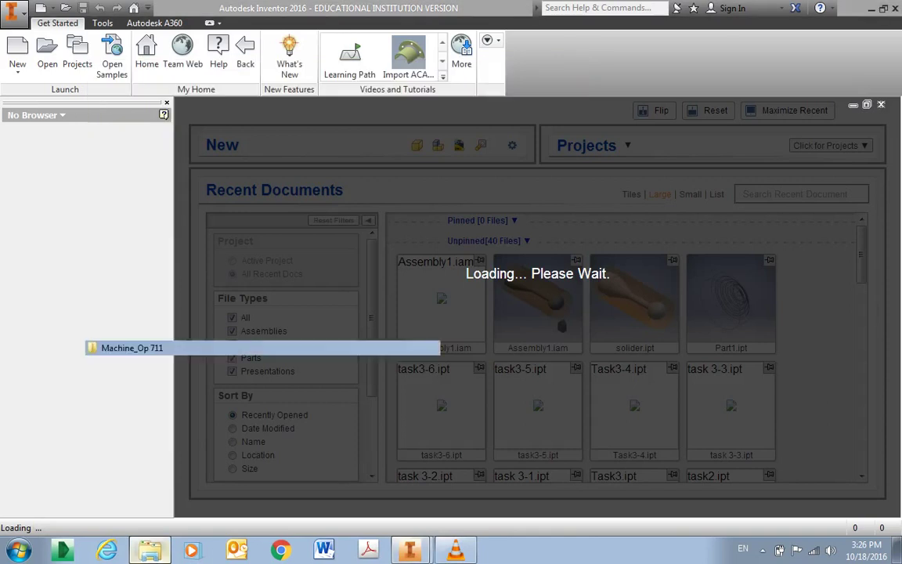
In Explorer, open the 3D CAD 70 folder and select the AEM70 - Module 6 PDF.
click(132, 347)
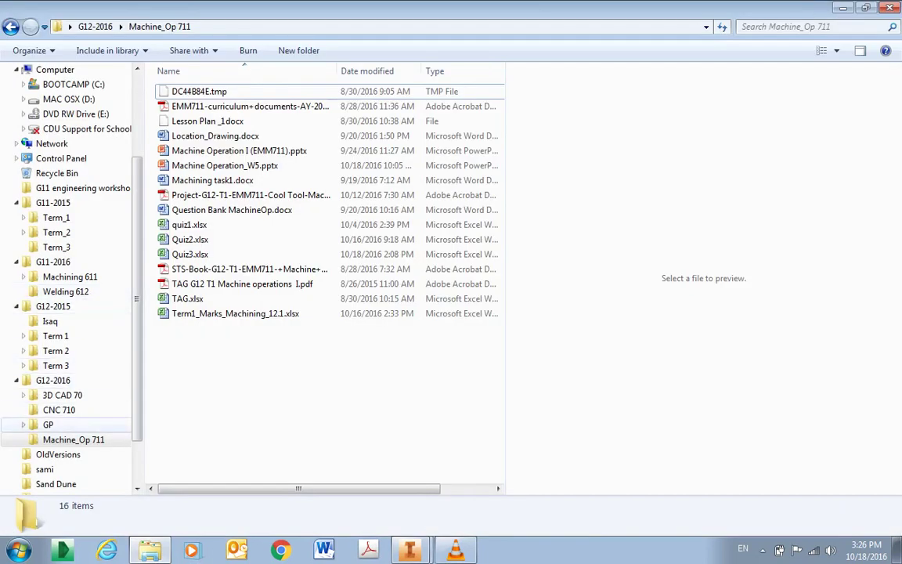
click(62, 394)
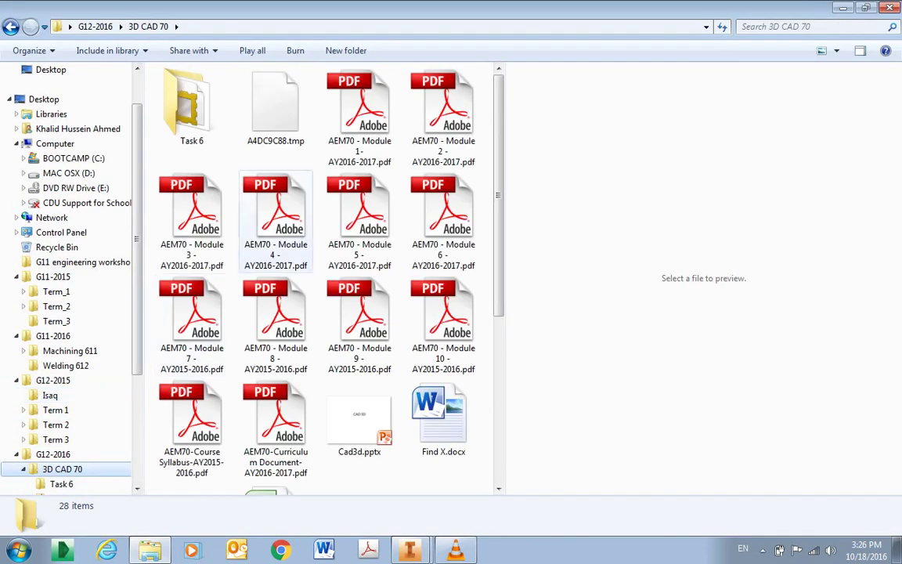
click(444, 219)
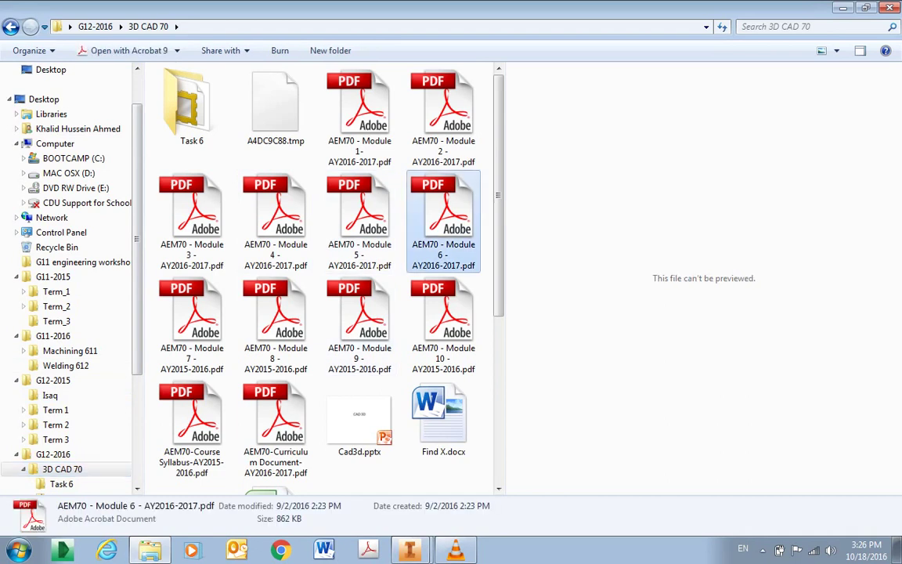
Open the Module 6 PDF to the page-4 dimensioned multiview drawing at 100% zoom.
key(Return)
scroll(459, 306, down, 5)
scroll(459, 305, down, 5)
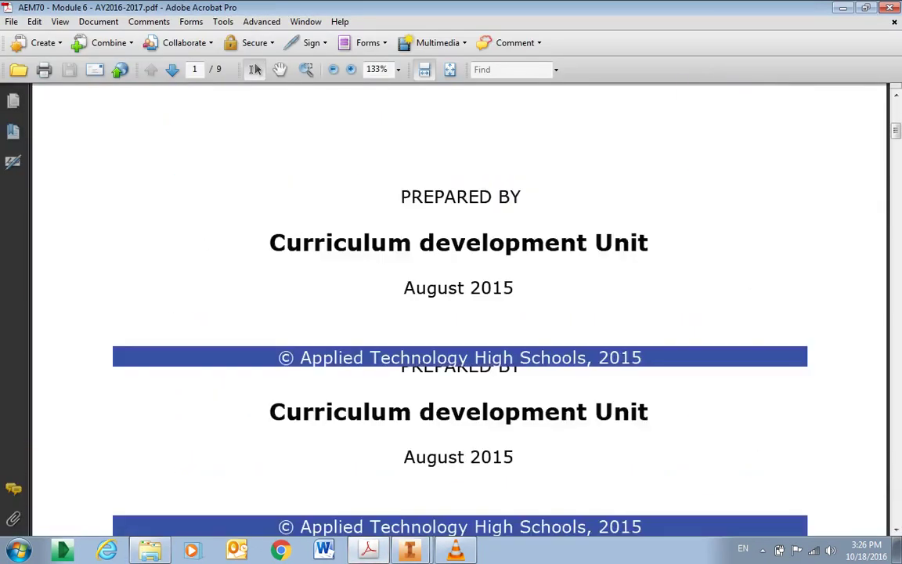
scroll(458, 306, down, 10)
scroll(459, 305, down, 10)
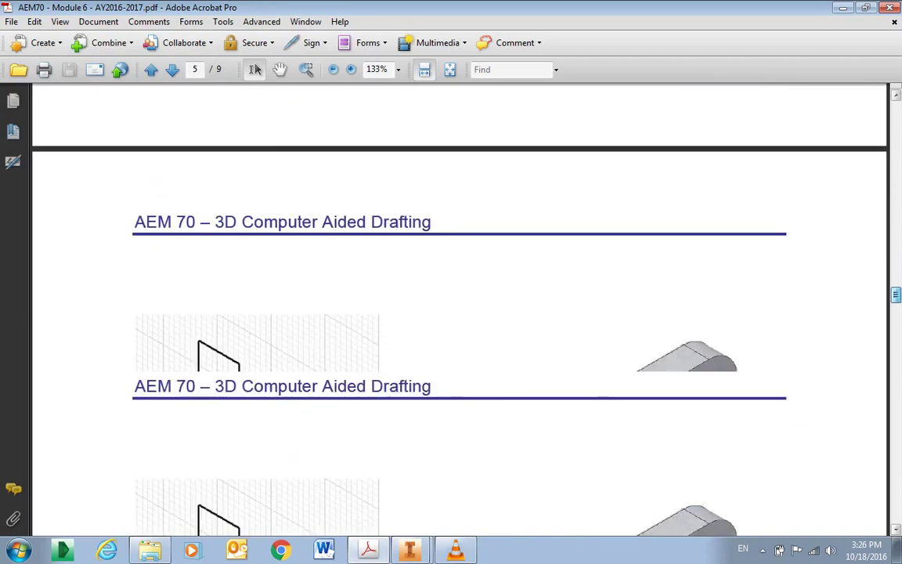
scroll(459, 306, down, 10)
scroll(459, 305, down, 3)
scroll(459, 306, down, 5)
scroll(459, 305, up, 2)
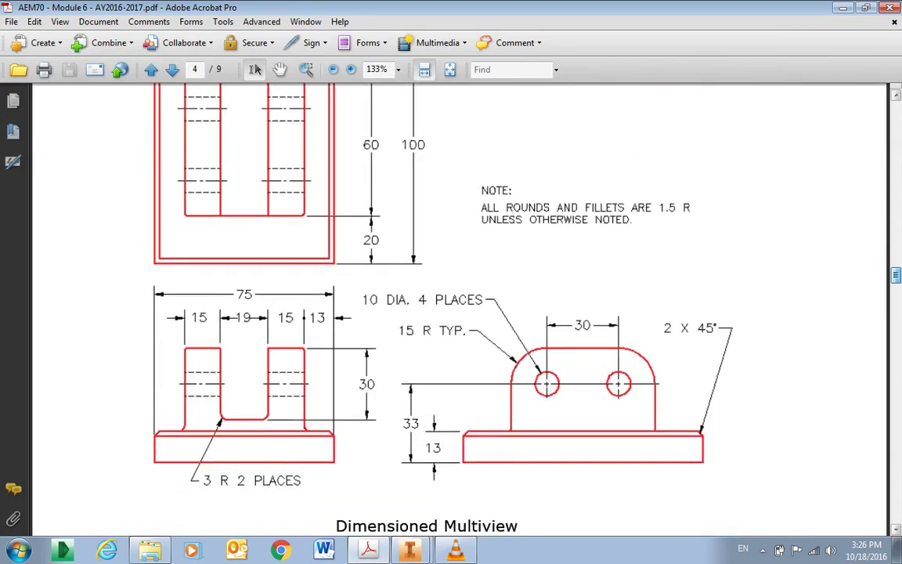
scroll(459, 305, up, 1)
scroll(459, 305, up, 1)
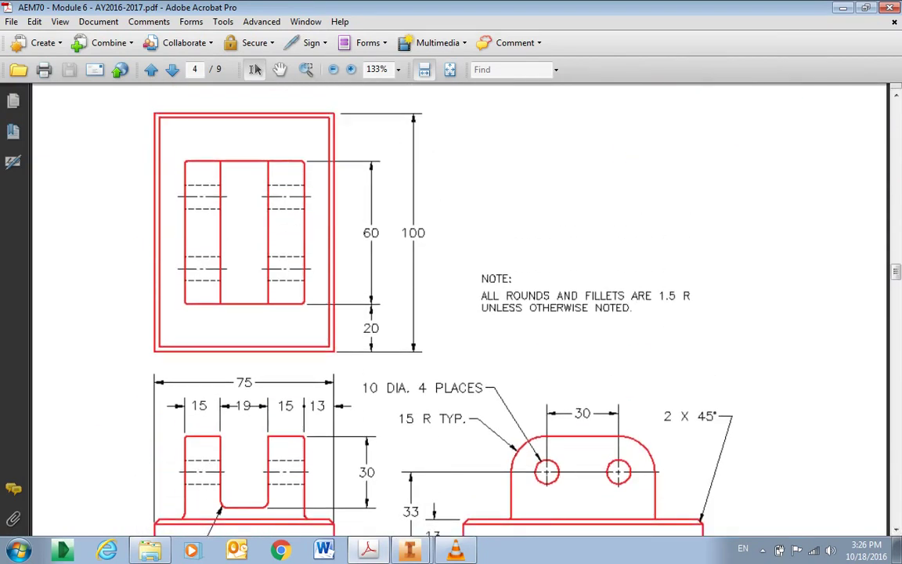
scroll(470, 306, down, 1)
key(ctrl+1)
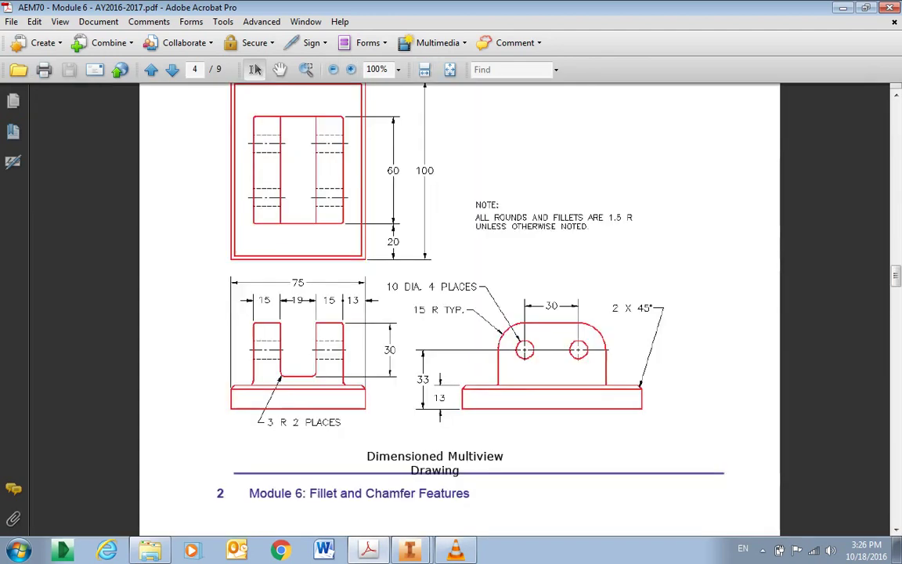
scroll(459, 305, up, 1)
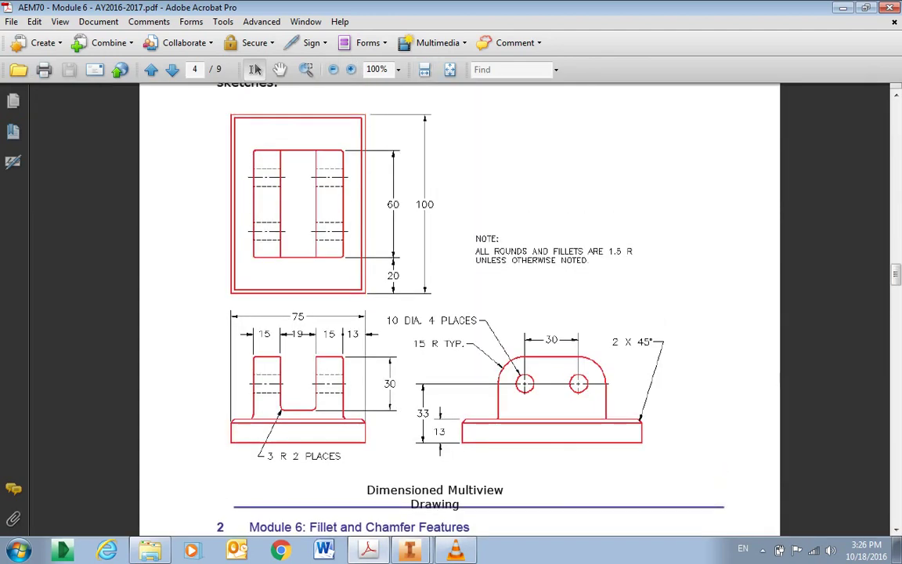
Return to Inventor's Part1 and start a 2D sketch on the XY plane.
click(409, 550)
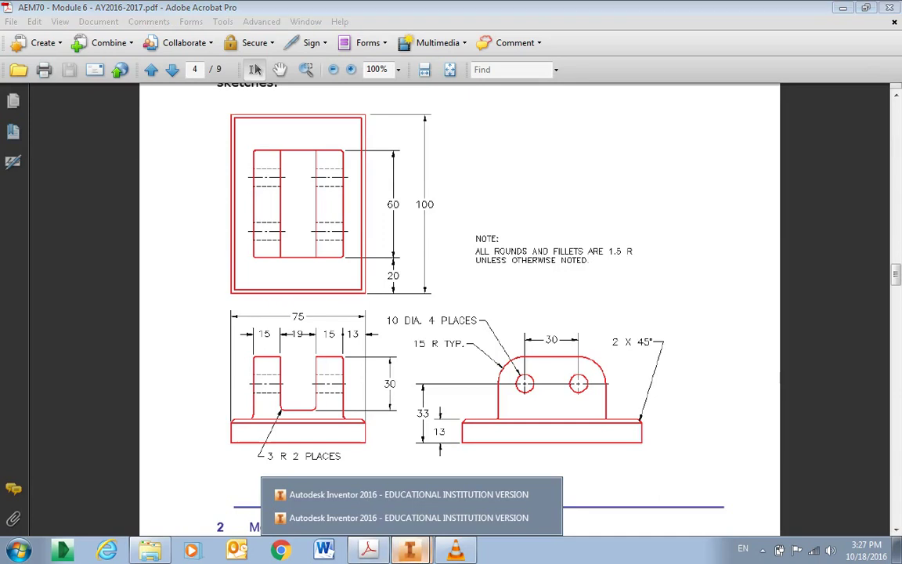
click(407, 494)
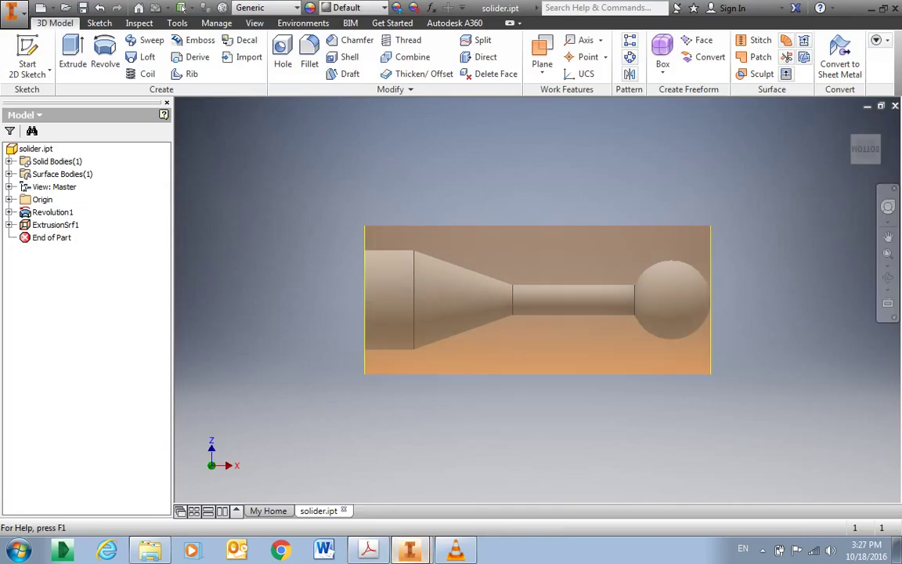
click(439, 518)
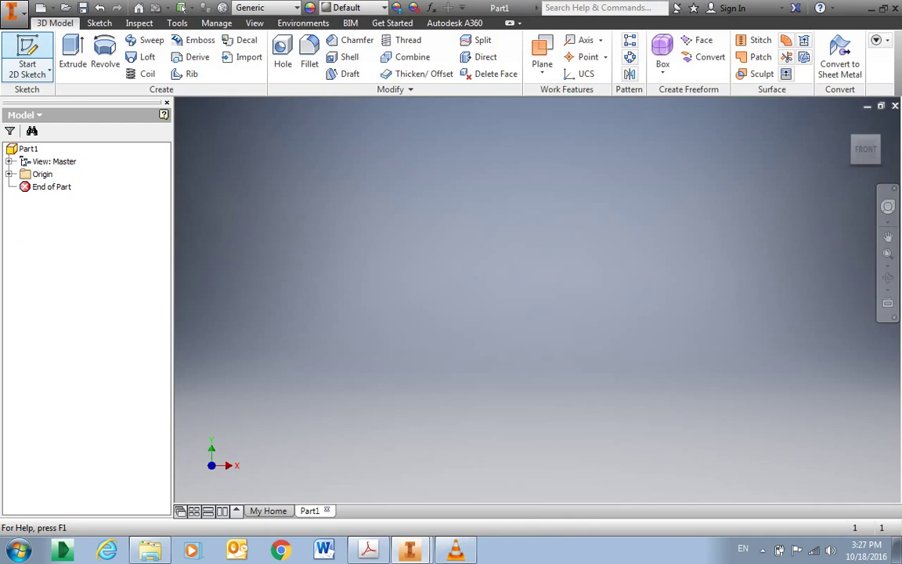
click(26, 58)
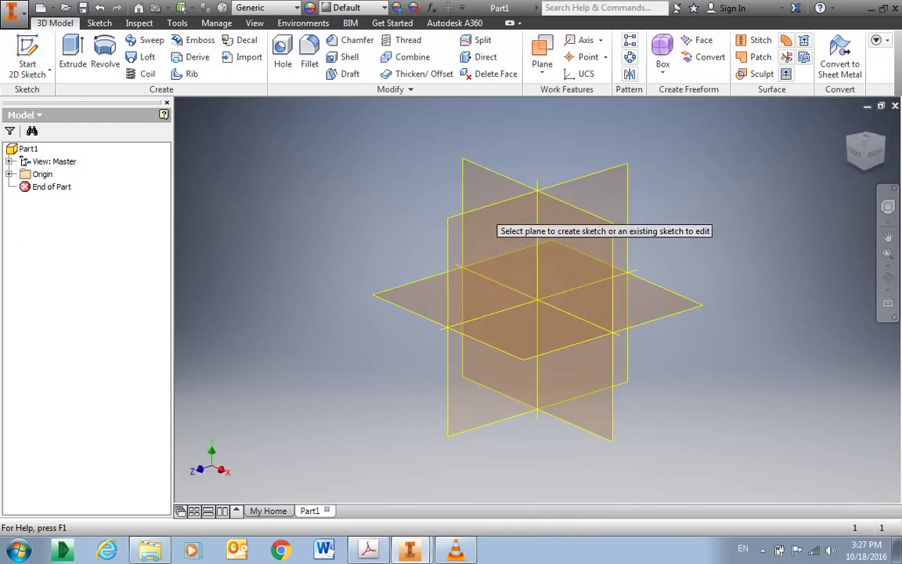
click(499, 202)
Draw a 75 mm by 100 mm rectangle from the origin and finish the sketch.
click(178, 55)
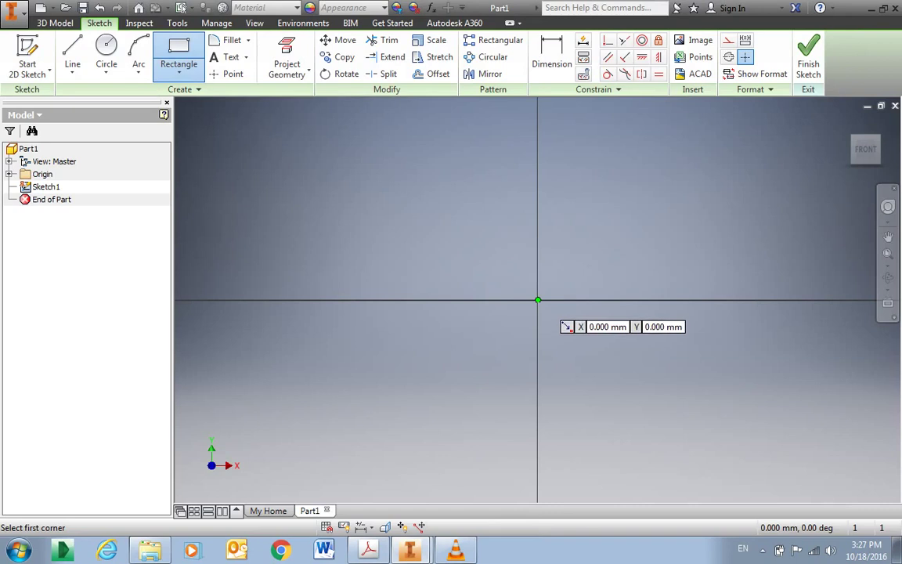
click(537, 300)
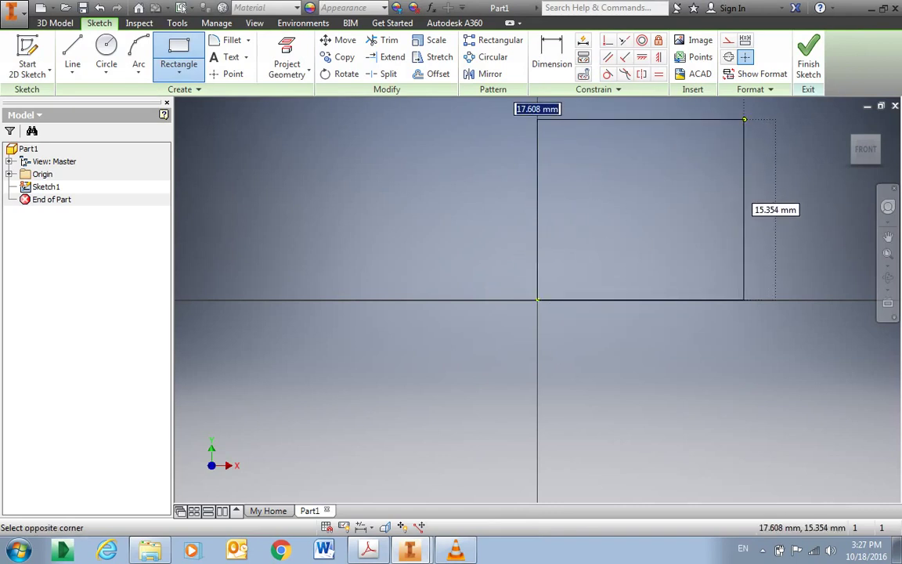
text(7)
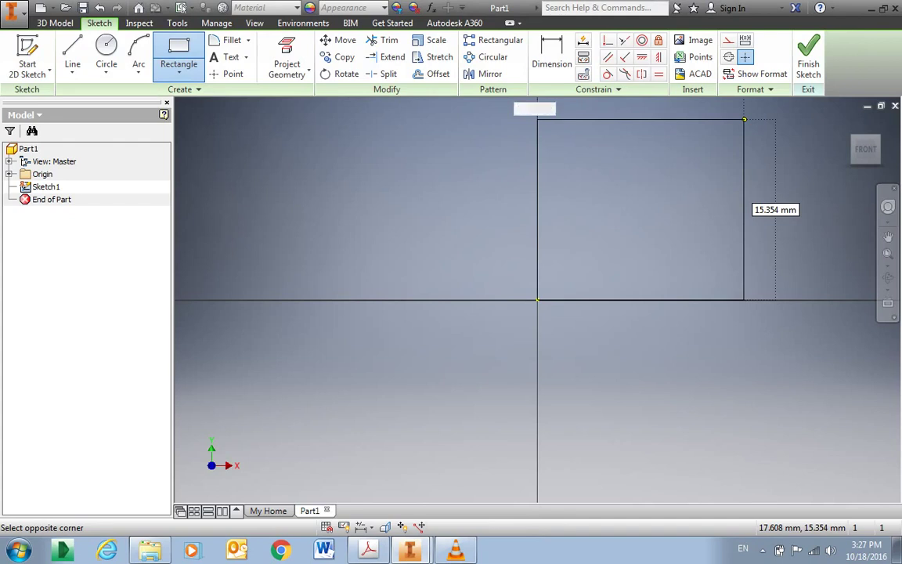
key(Tab)
text(1)
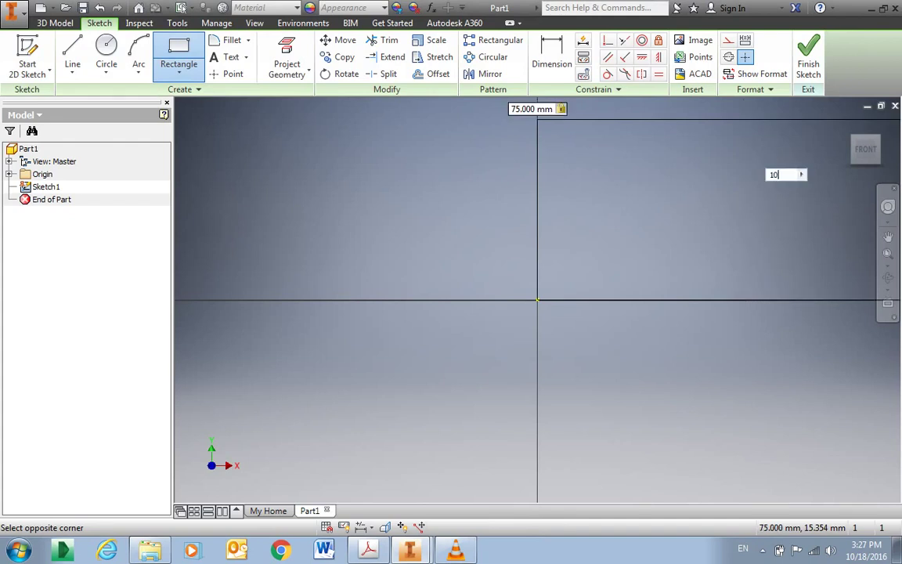
text(0)
key(Return)
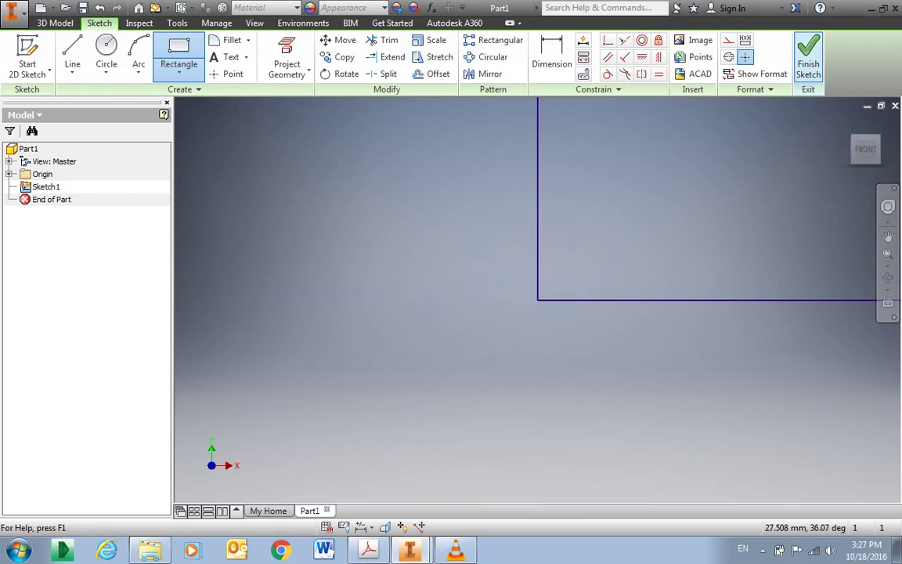
click(808, 59)
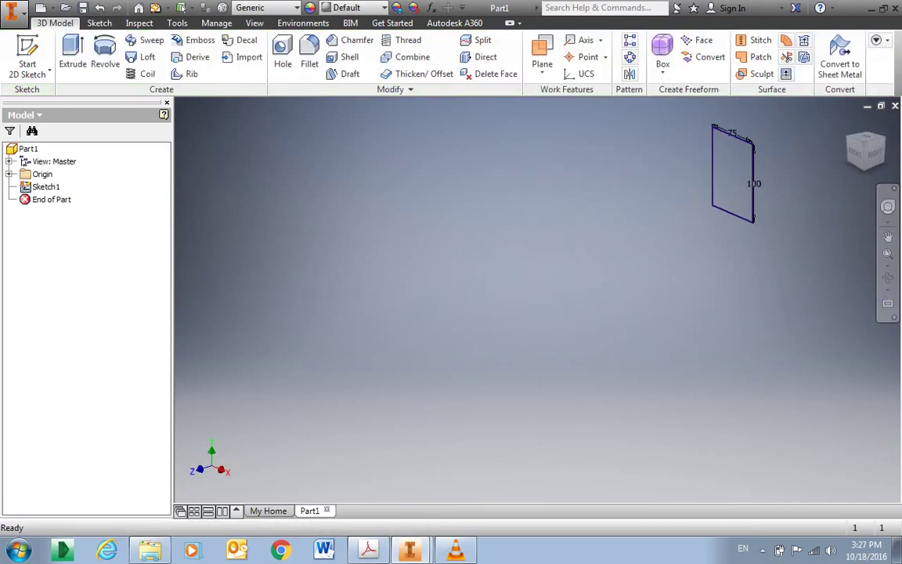
Extrude the rectangle 13 mm into a base plate and start a sketch on its front face.
click(72, 57)
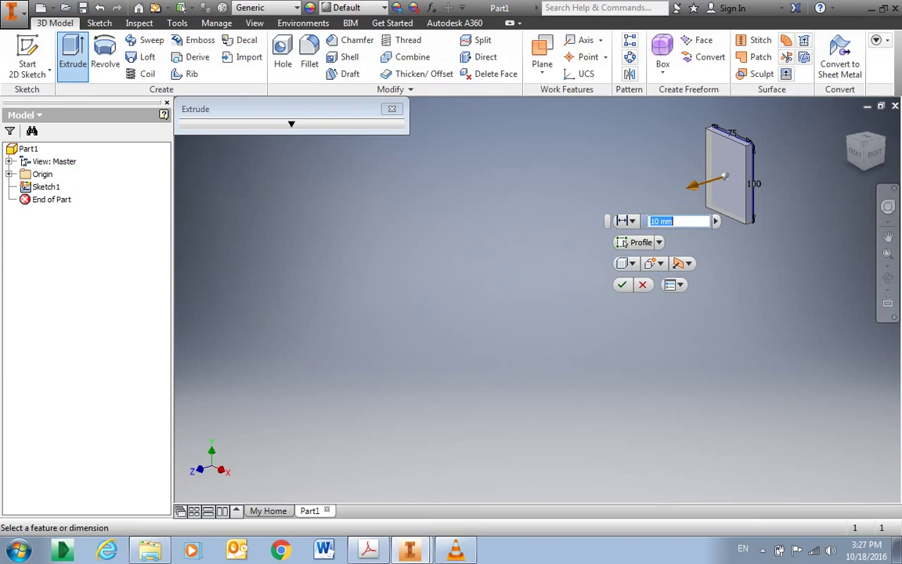
text(10)
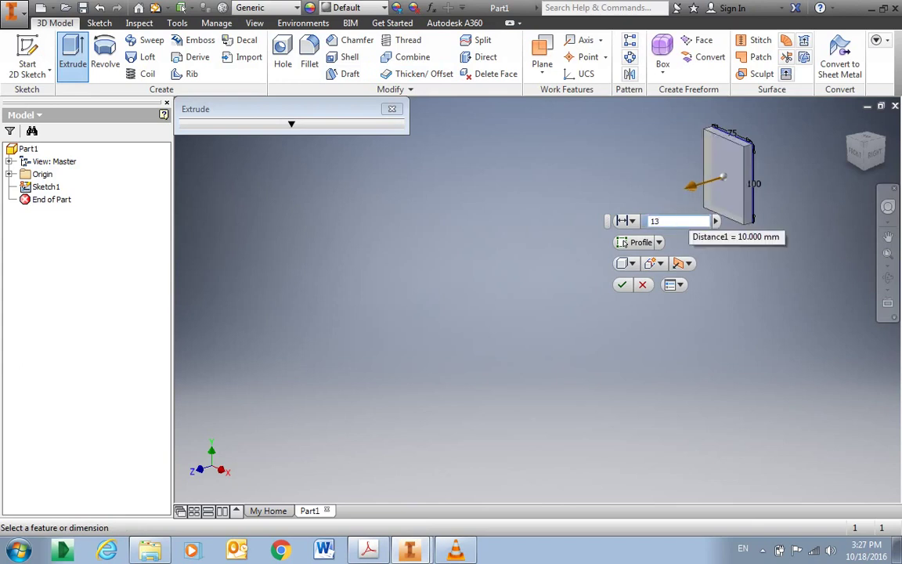
key(Return)
click(725, 180)
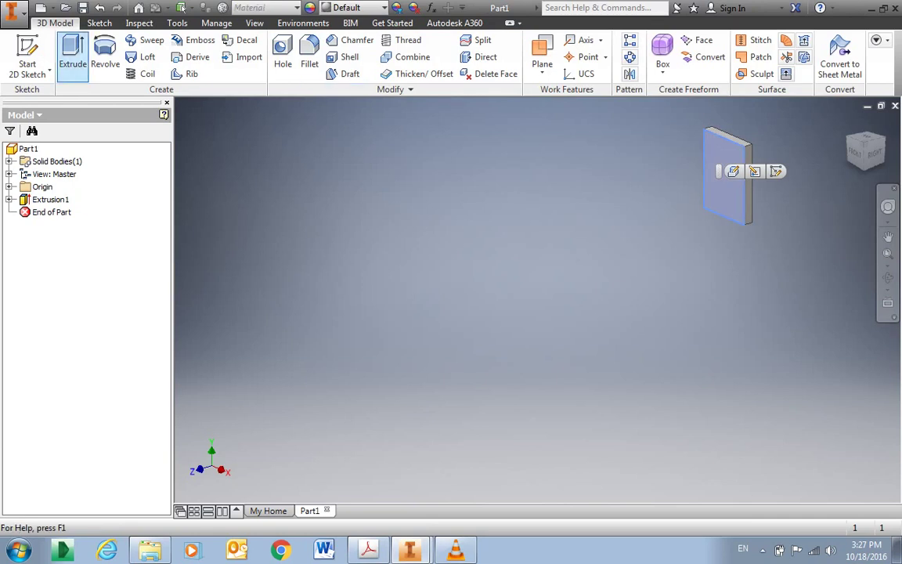
click(28, 55)
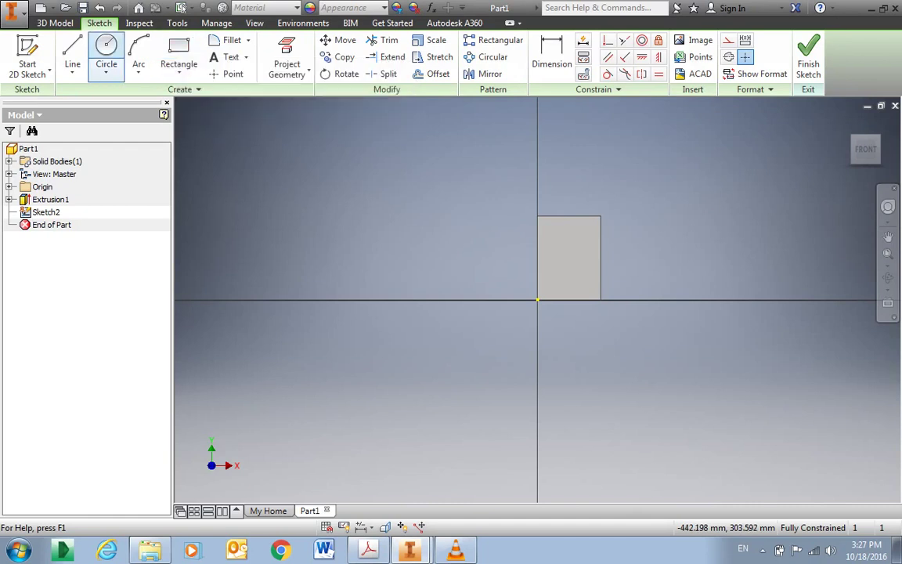
Draw a two-point rectangle, 49 mm wide by 60 mm tall, on the plate's front face.
click(72, 54)
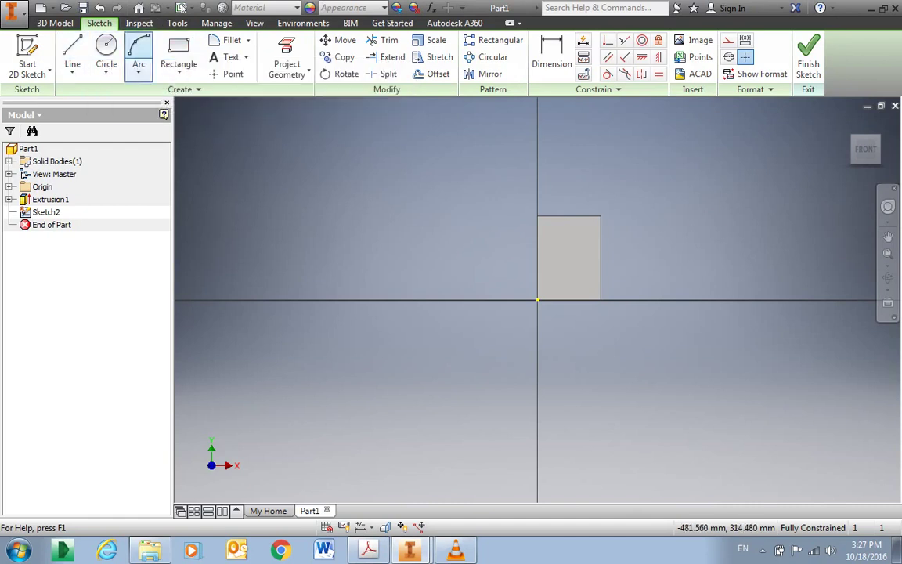
click(180, 70)
click(188, 153)
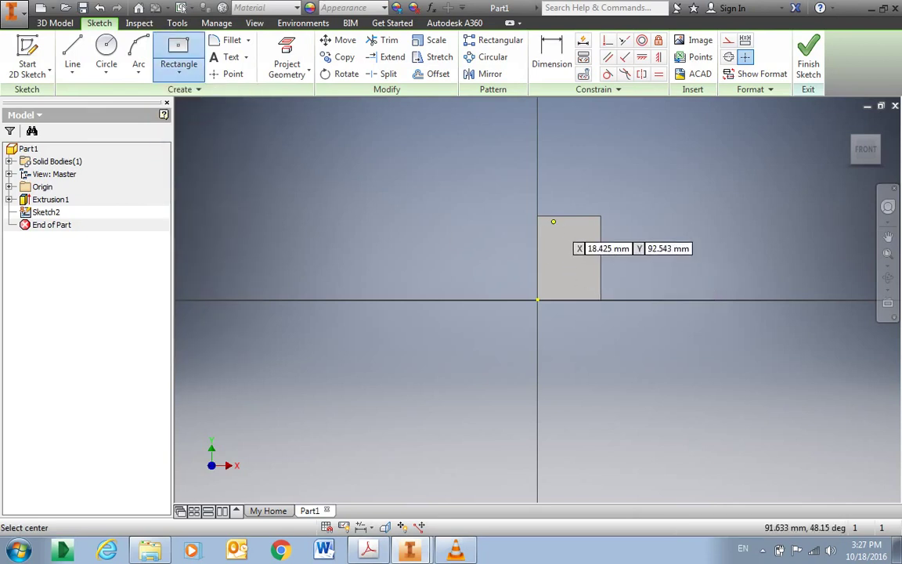
click(179, 72)
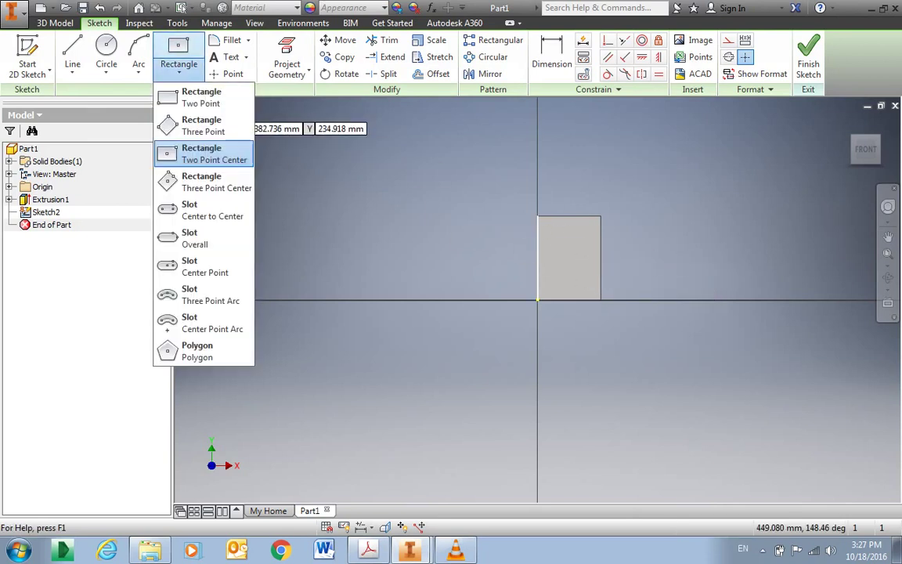
click(202, 98)
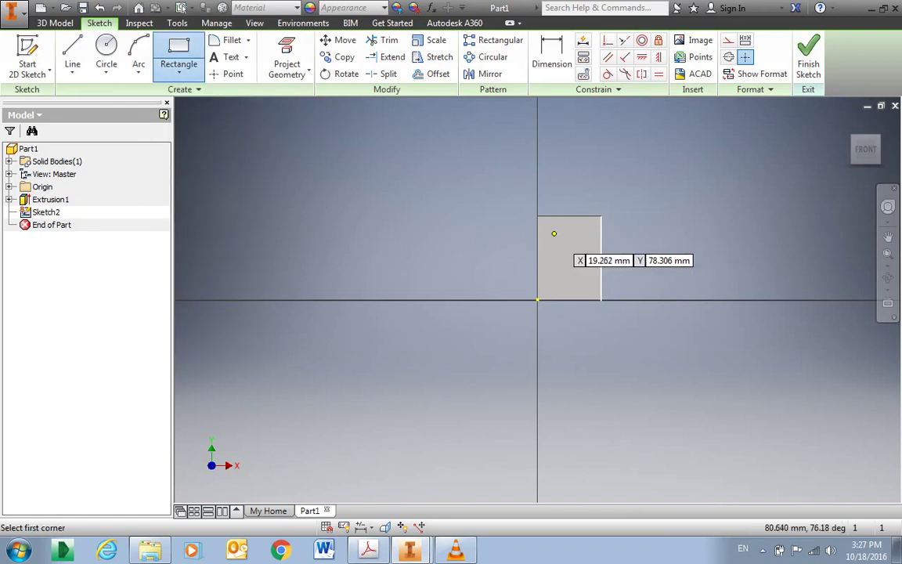
click(553, 234)
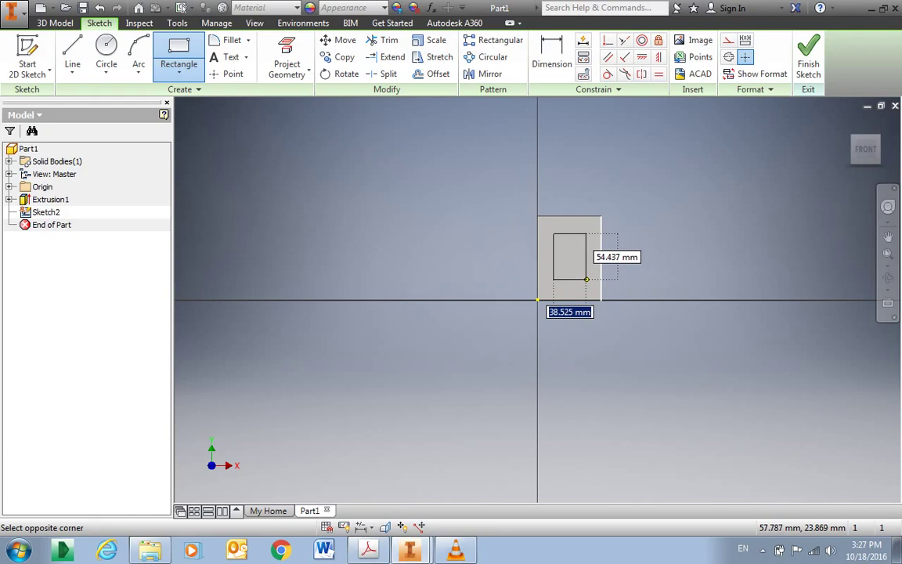
text(49)
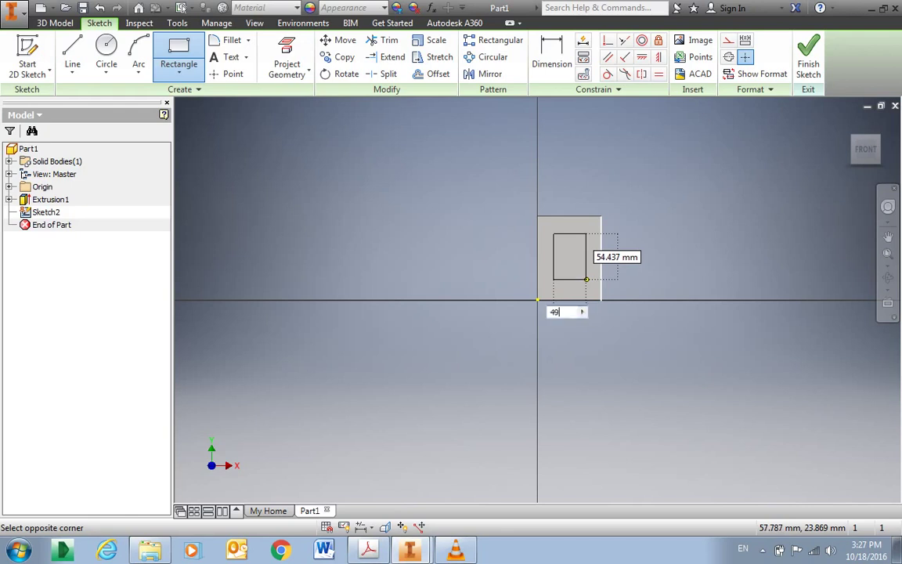
key(Tab)
text(6)
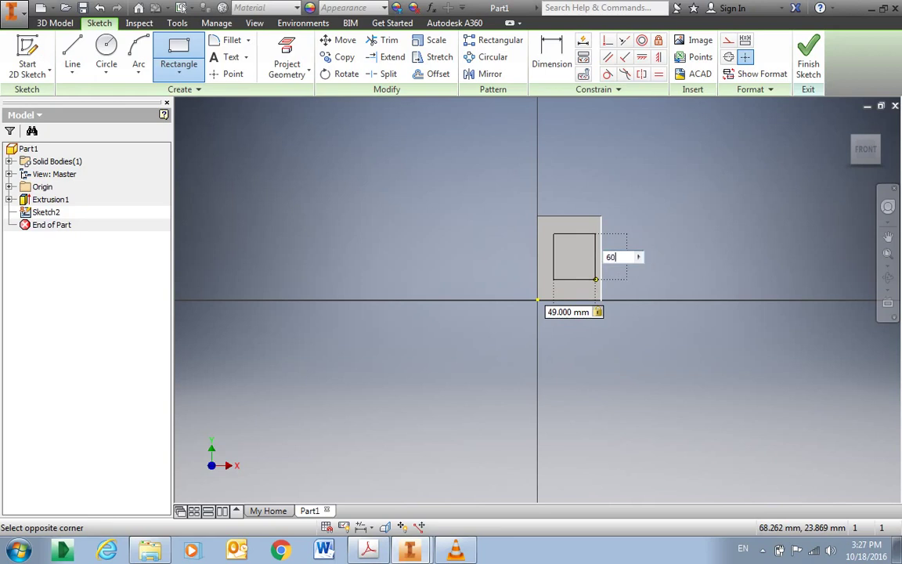
key(Return)
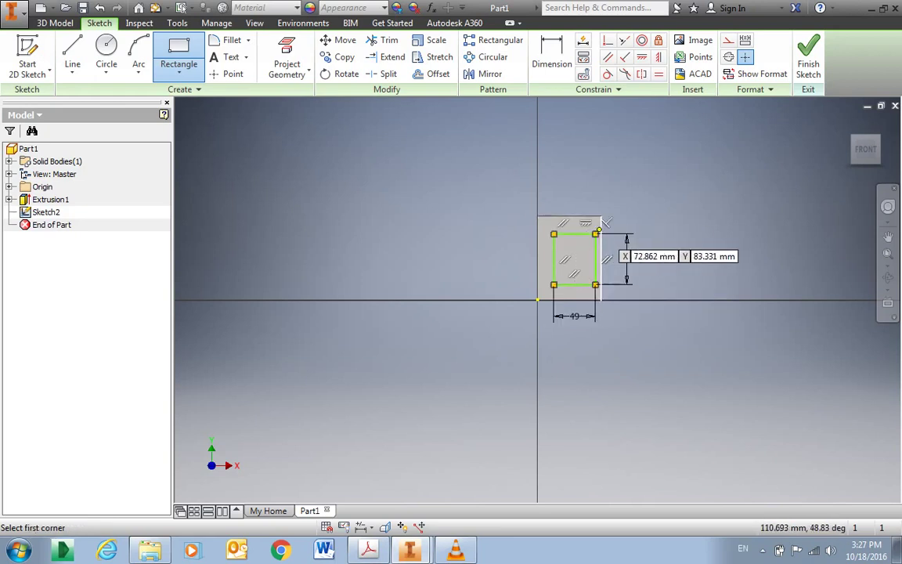
scroll(599, 228, down, 5)
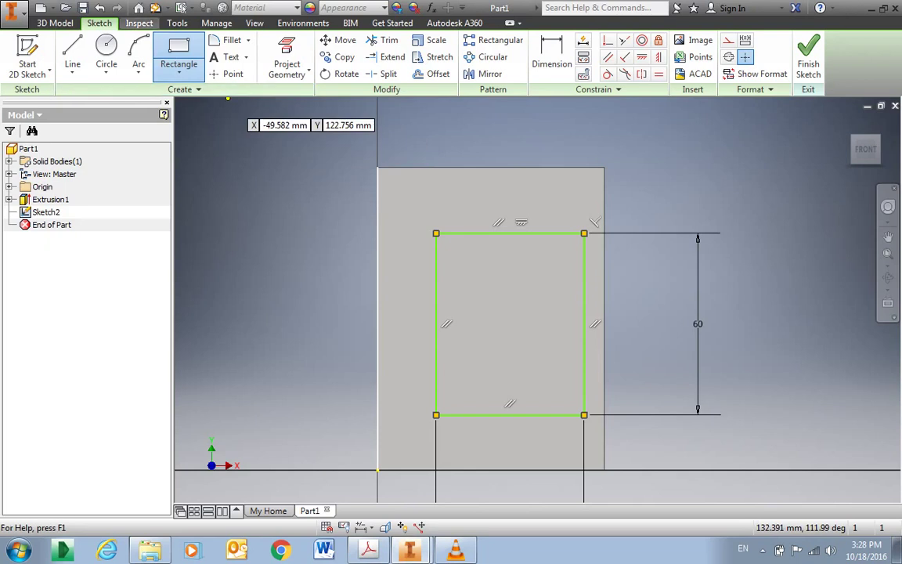
Dimension the gap from the rectangle's right edge to the part's right edge, then view the drawing PDF.
click(552, 55)
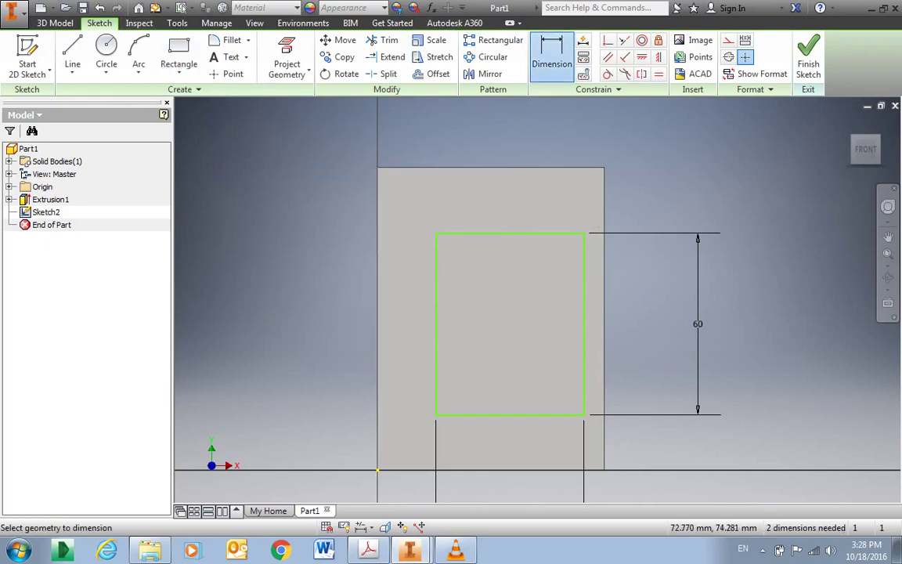
click(584, 321)
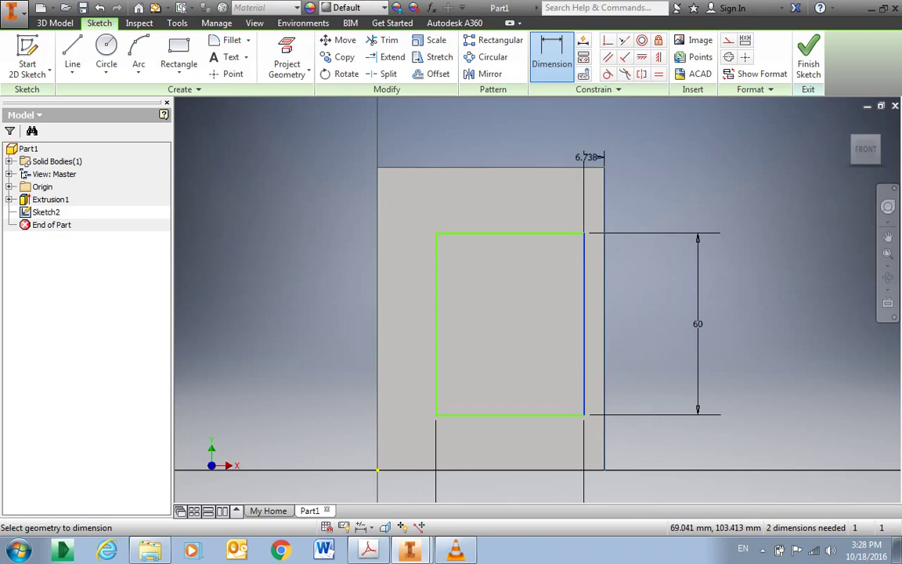
click(596, 117)
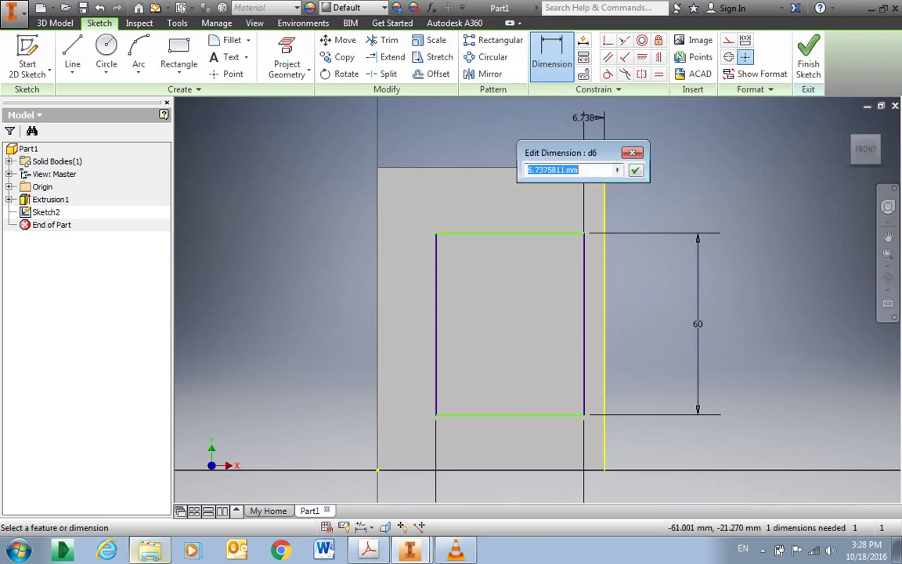
key(alt+Tab)
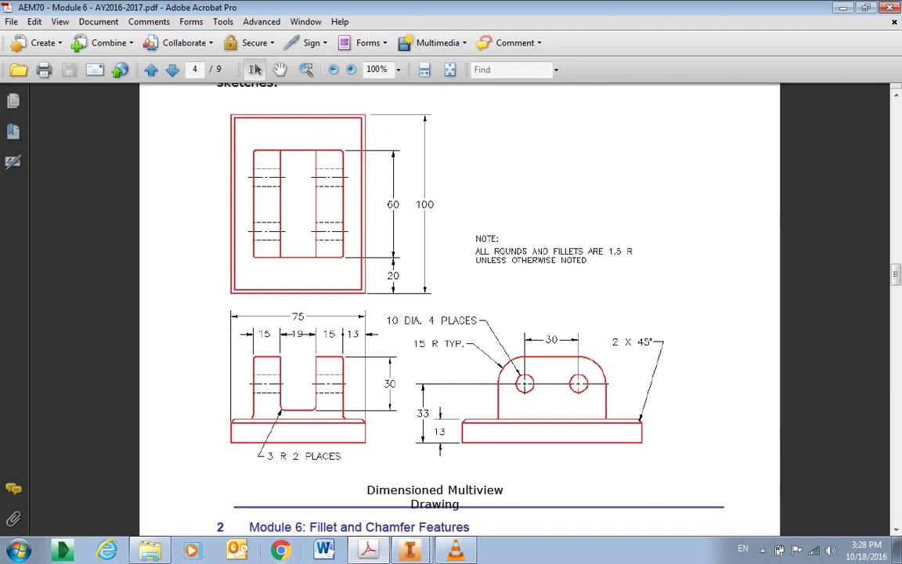
Open the Windows Start menu from the taskbar.
click(18, 551)
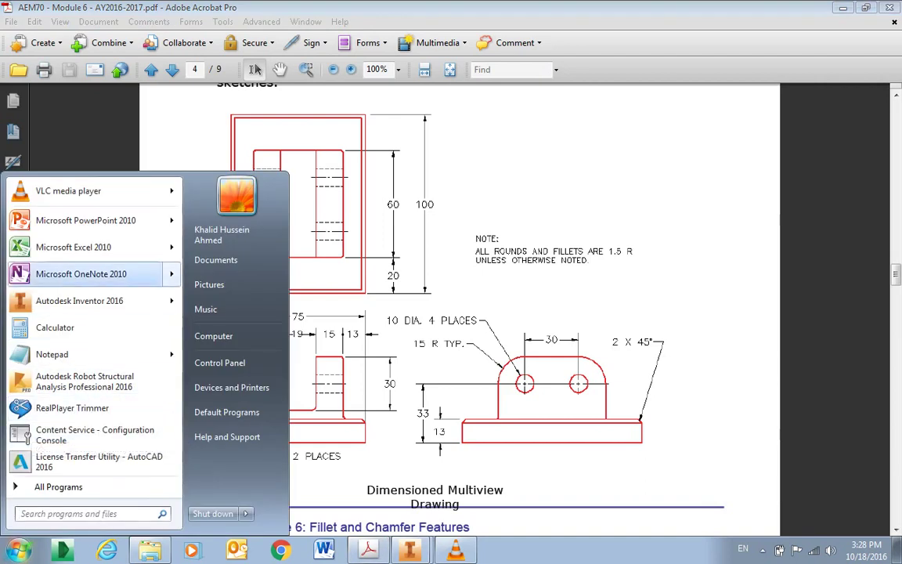
Launch Calculator and compute half the 75 mm width: 75 / 2 = 37.5.
click(55, 327)
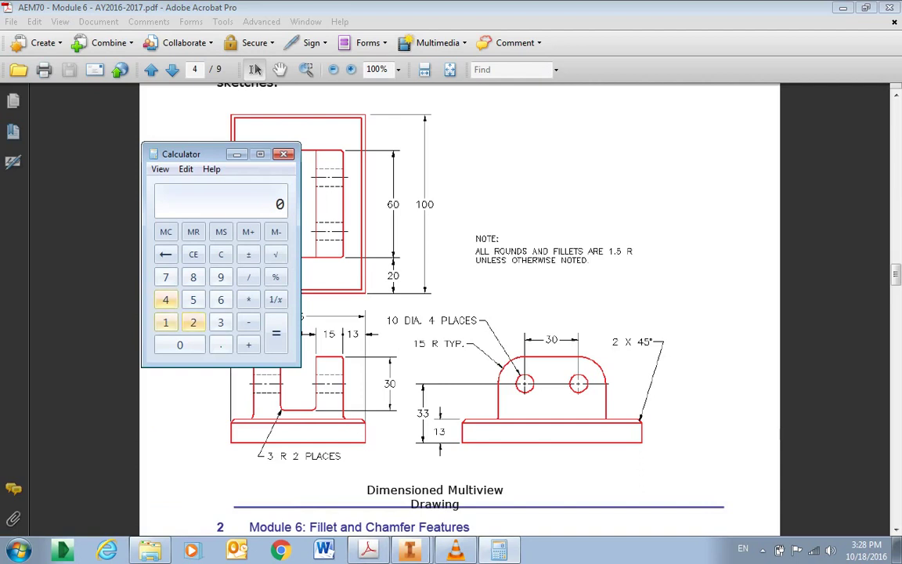
click(165, 277)
click(193, 299)
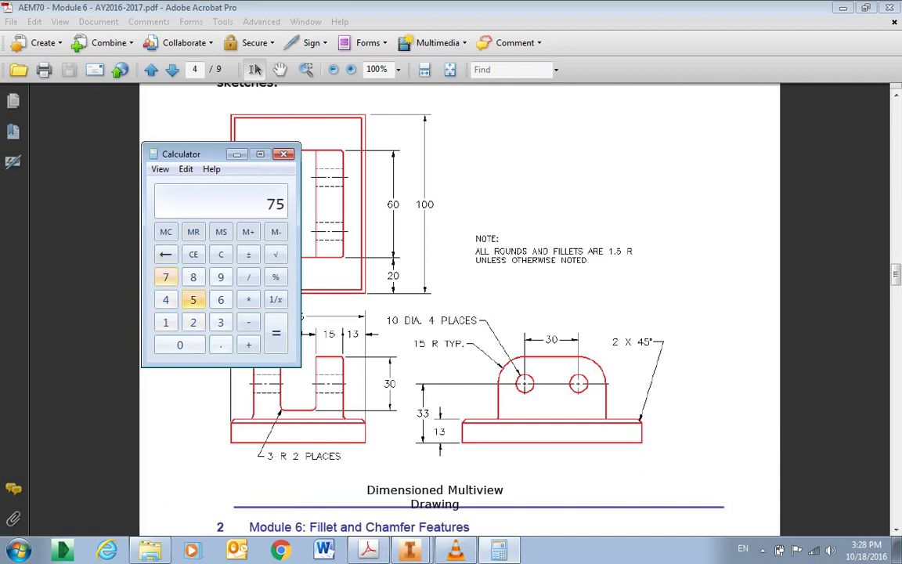
click(249, 276)
click(192, 322)
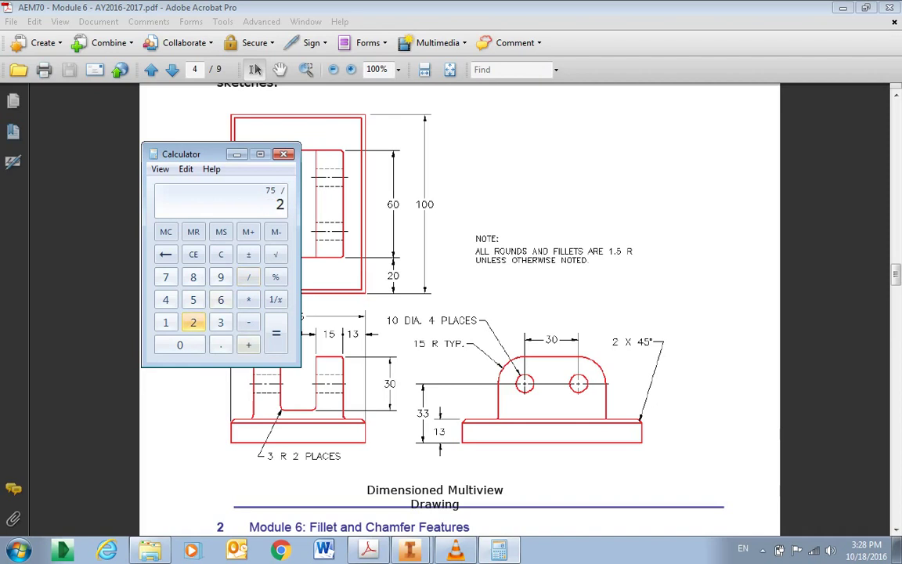
click(276, 333)
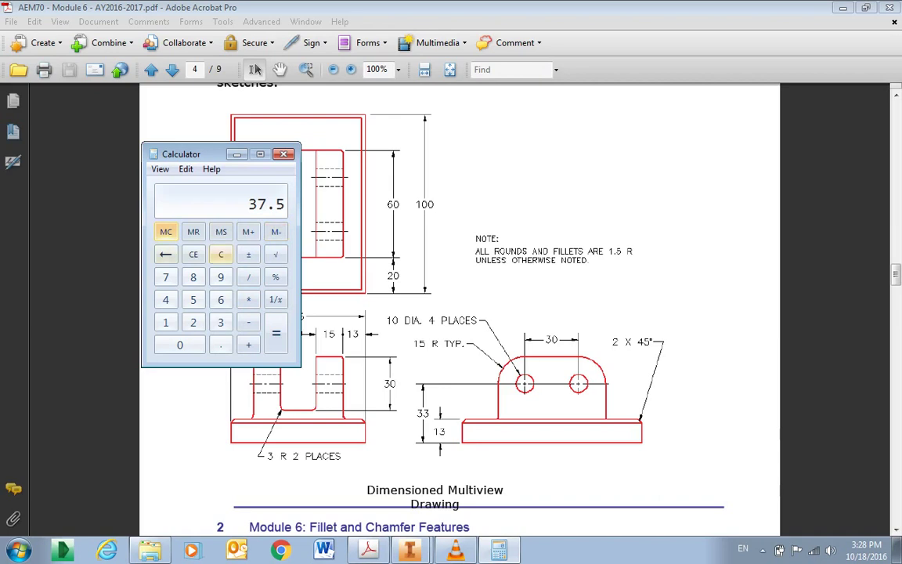
Compute 49 / 2 = 24.5 and 37.5 − 24.5 = 13, then return to Inventor.
key(Escape)
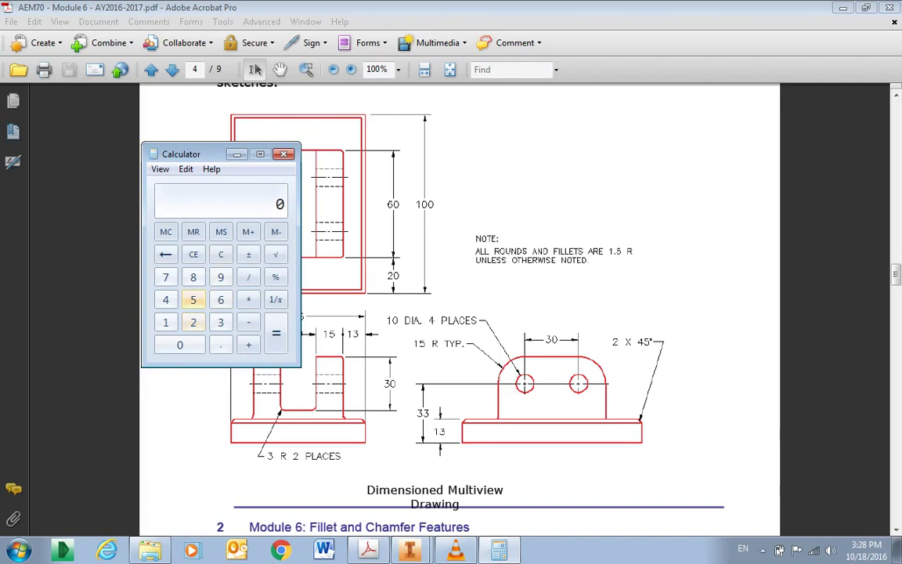
text(9)
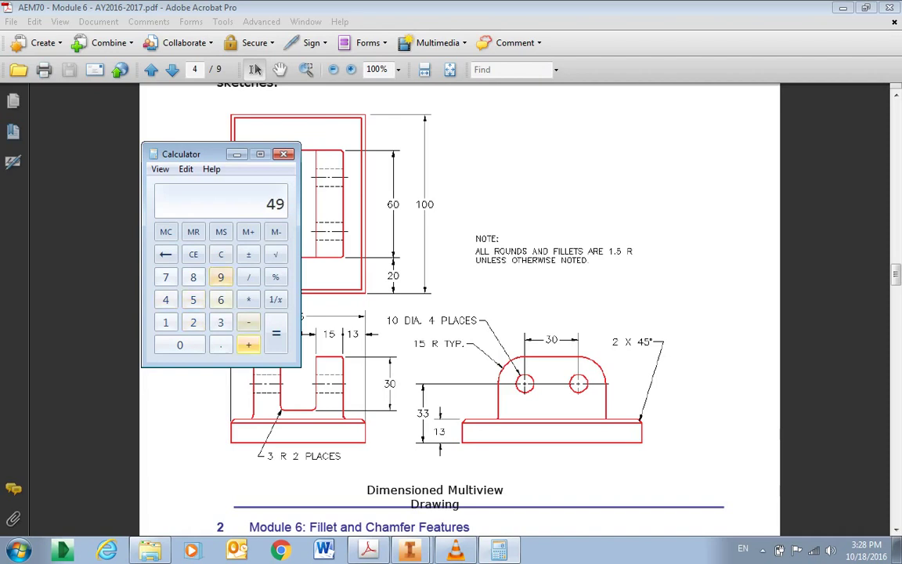
text( /)
text(2)
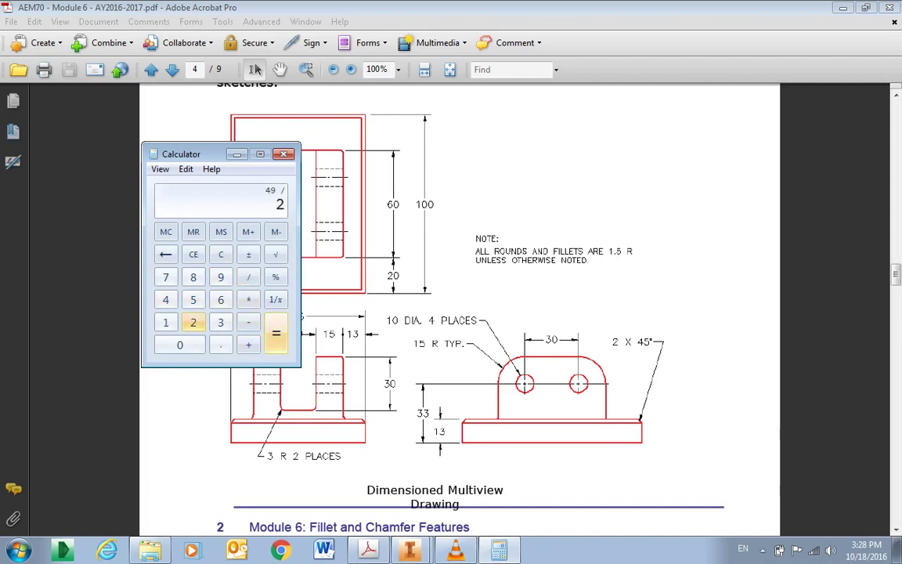
key(Return)
text(3)
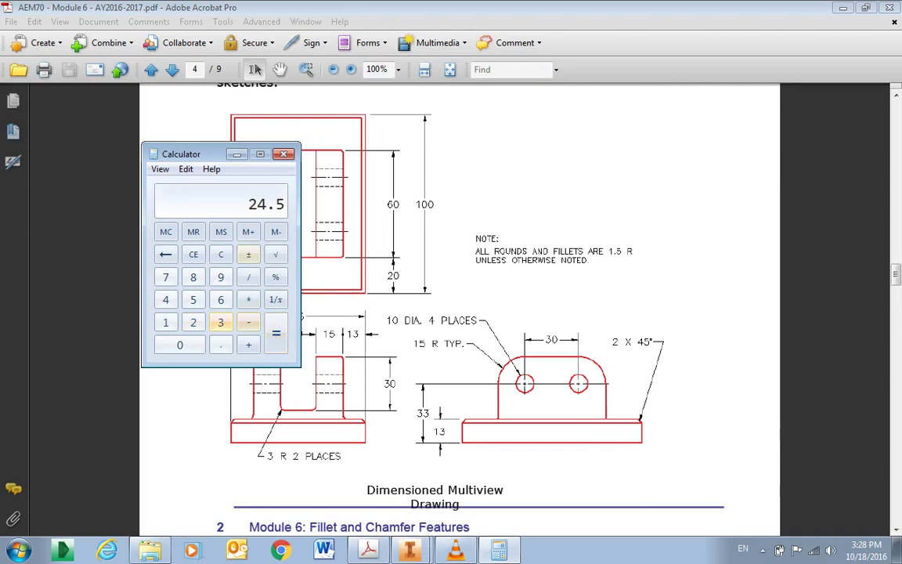
key(Escape)
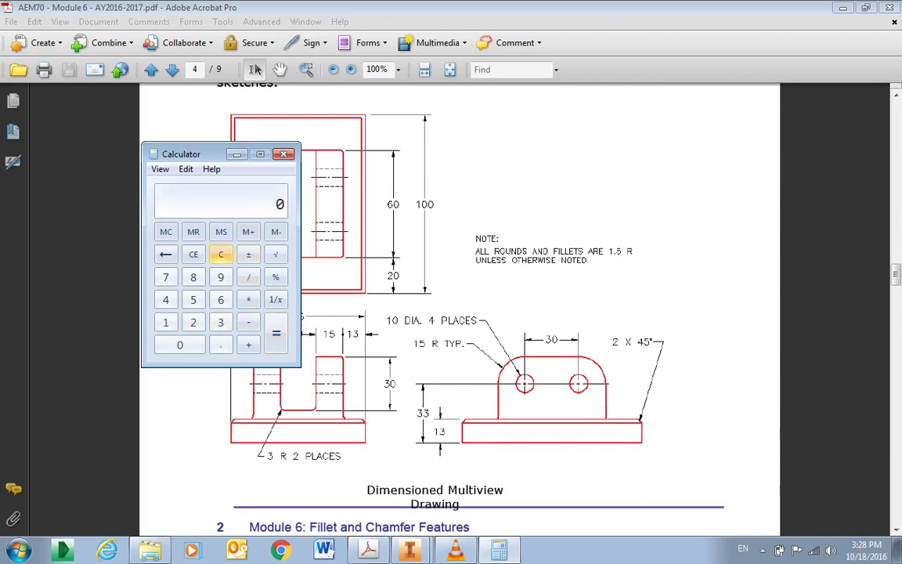
text(37)
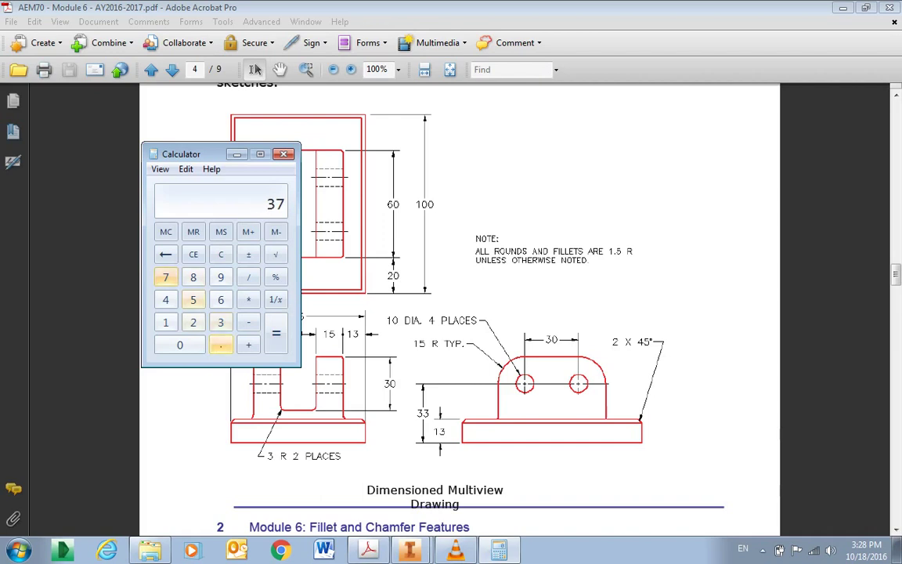
text(.5 - 2)
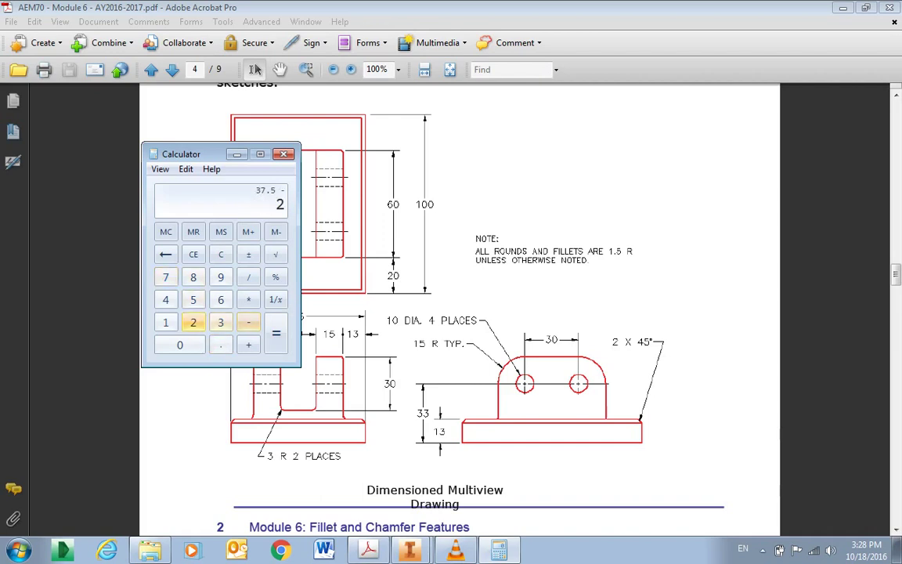
text(4)
key(period)
text(.5)
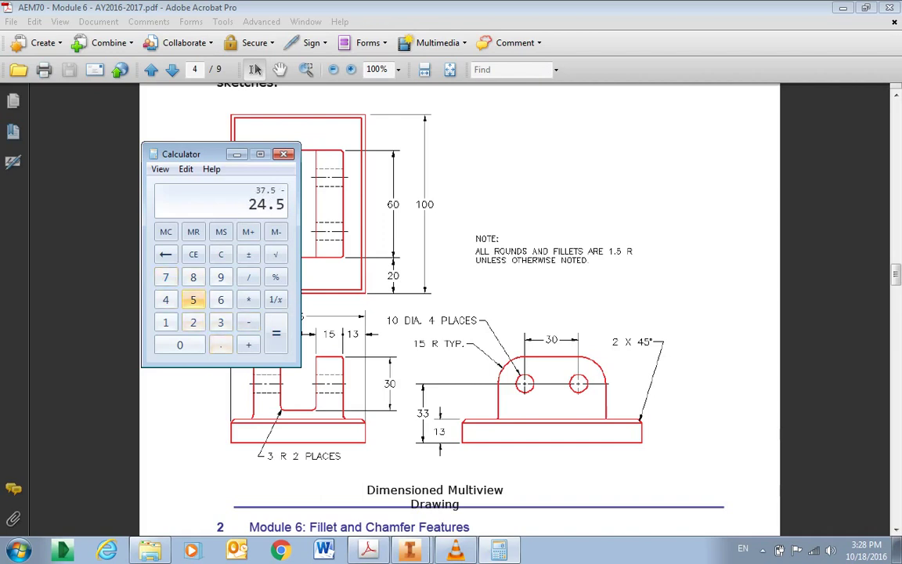
key(Return)
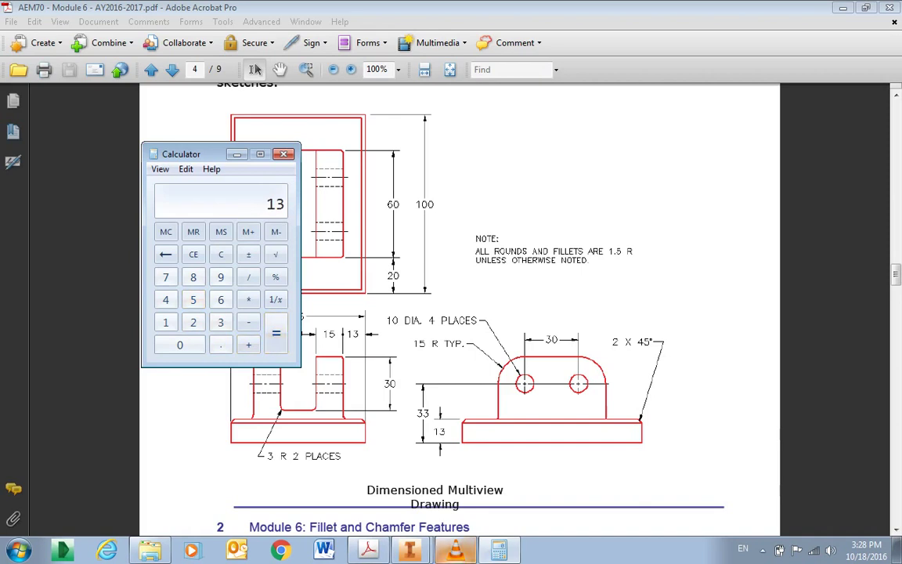
click(392, 518)
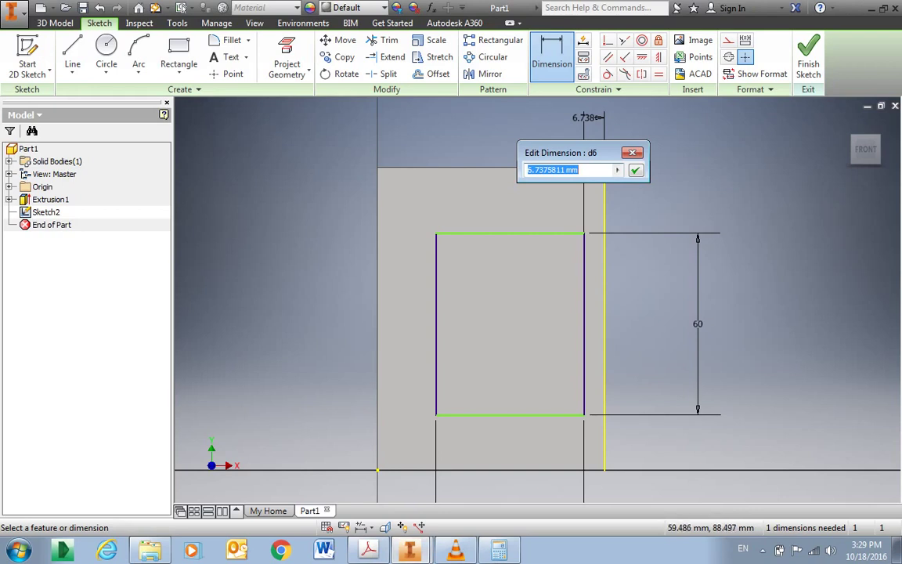
Set the side offset to 13 mm and dimension the plate's top edge to the rectangle.
text(13)
key(Return)
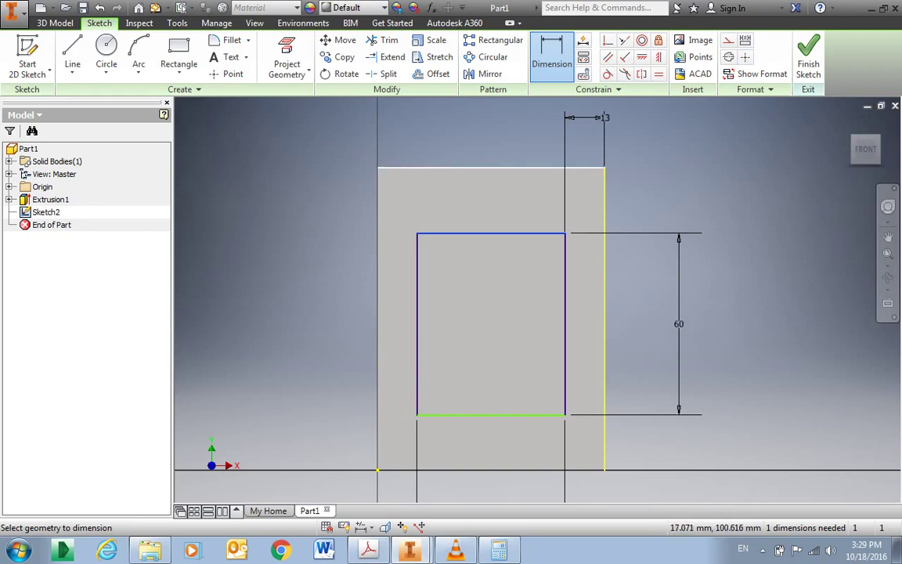
click(429, 168)
click(341, 200)
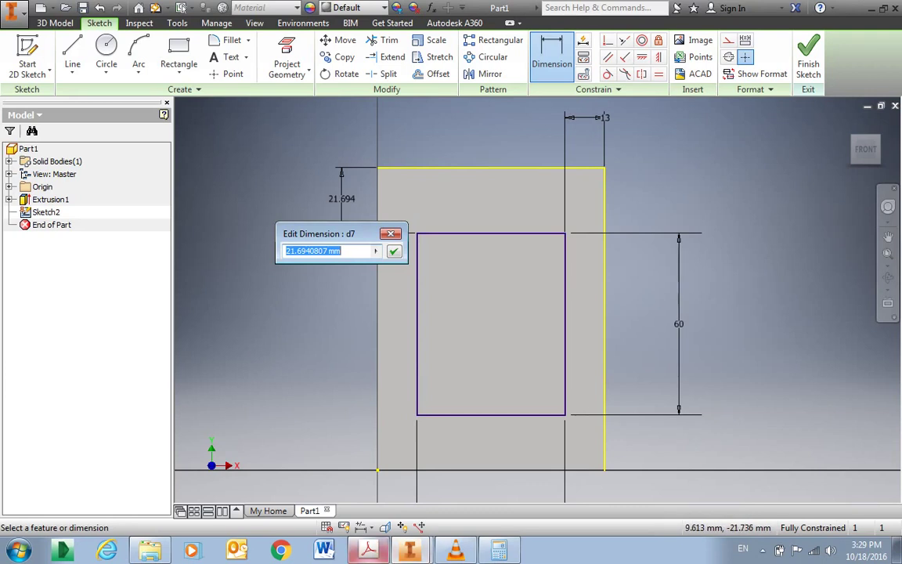
Set the top gap dimension to 20 mm and finish the sketch.
click(369, 550)
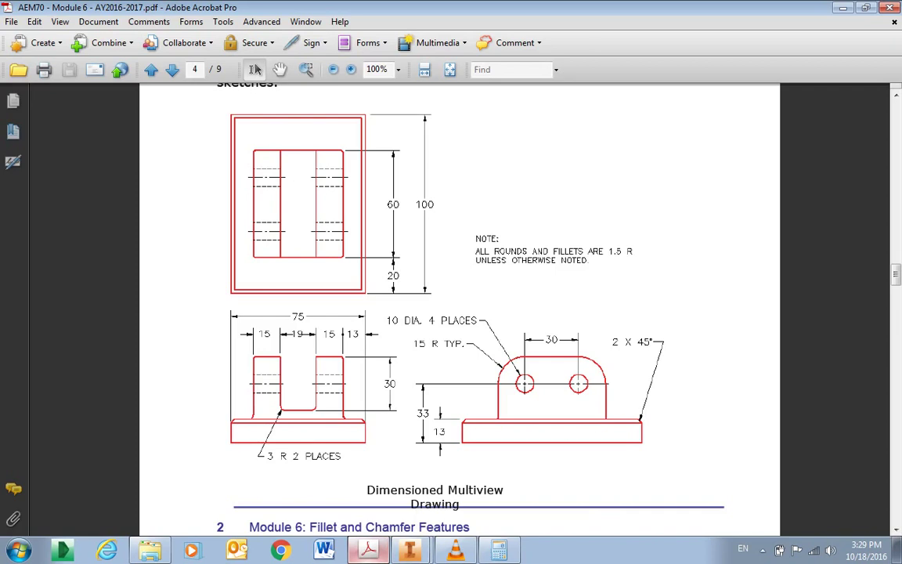
click(410, 550)
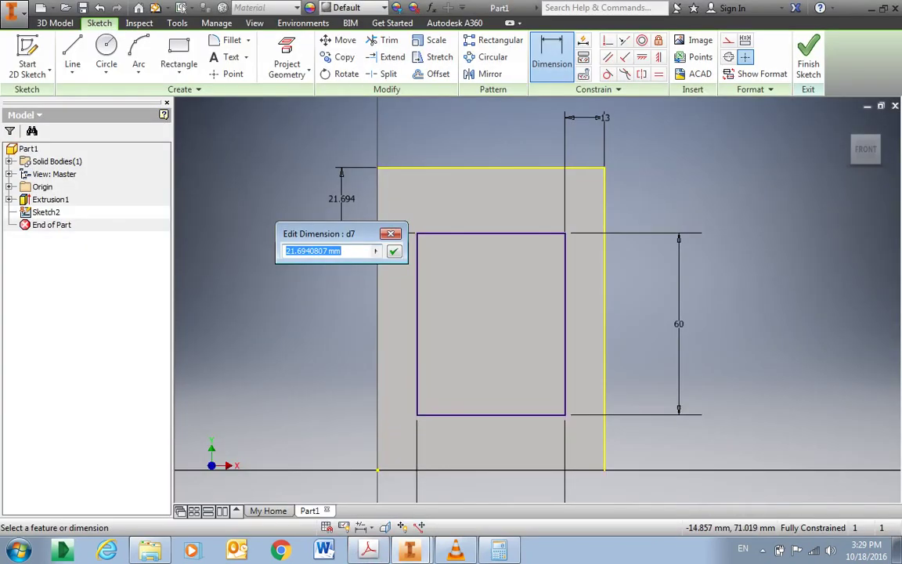
text(20)
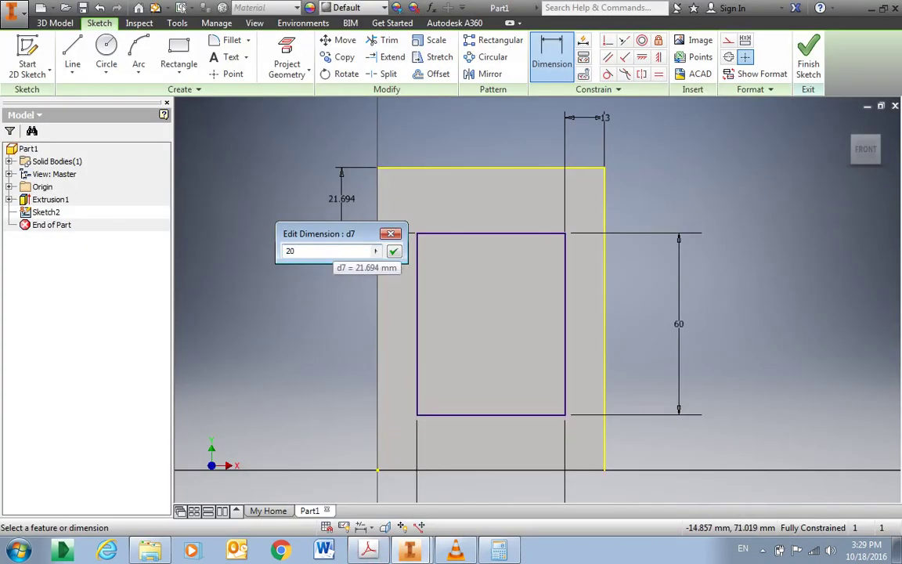
key(Return)
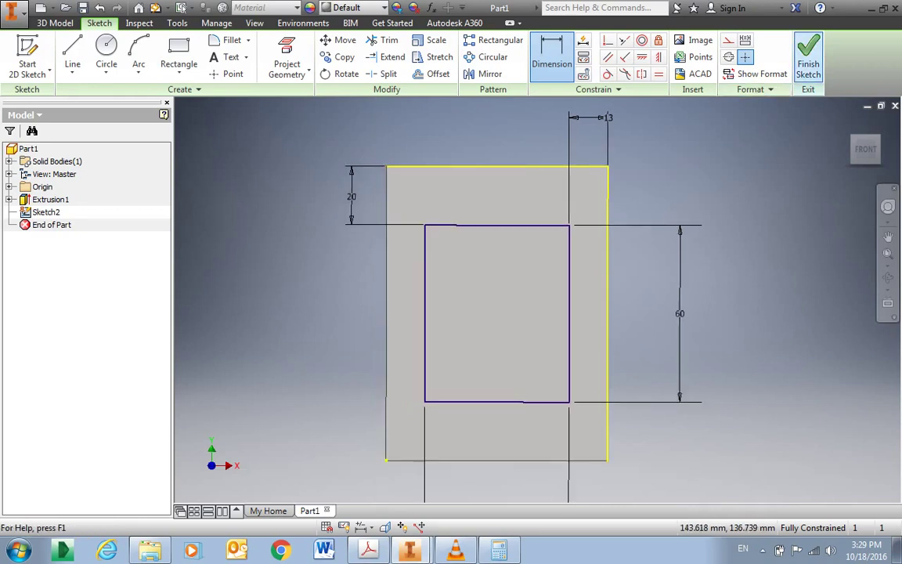
click(808, 55)
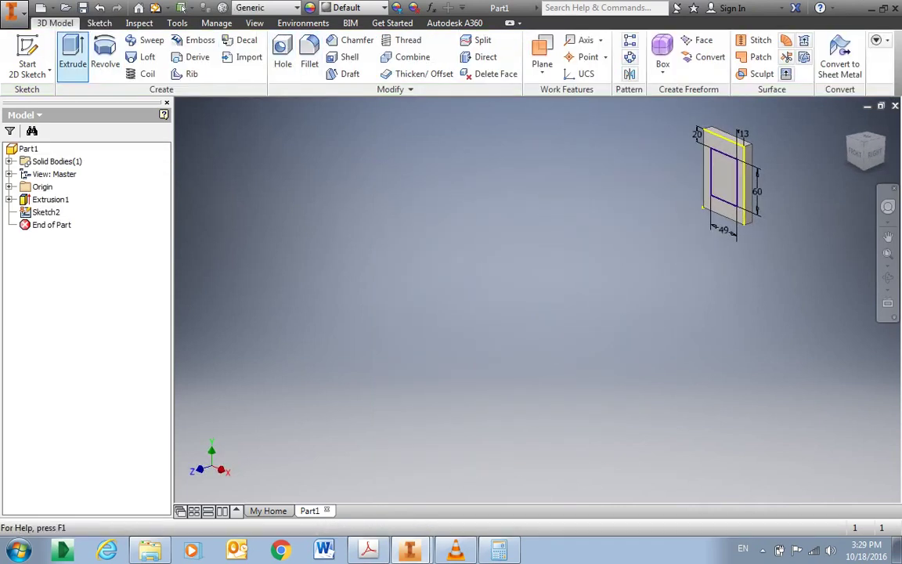
Extrude the 49 by 60 mm rectangle 33 mm out from the base plate.
click(72, 59)
text(33)
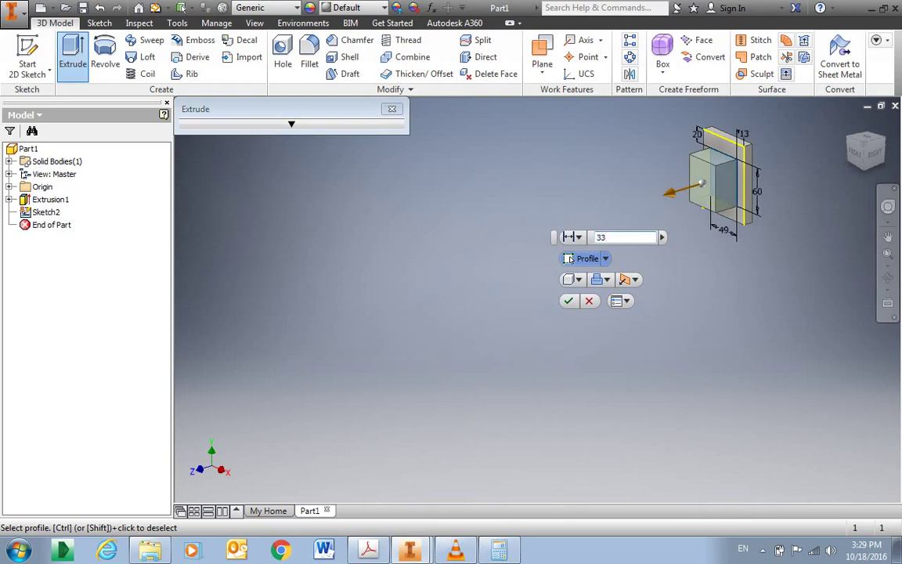
key(Return)
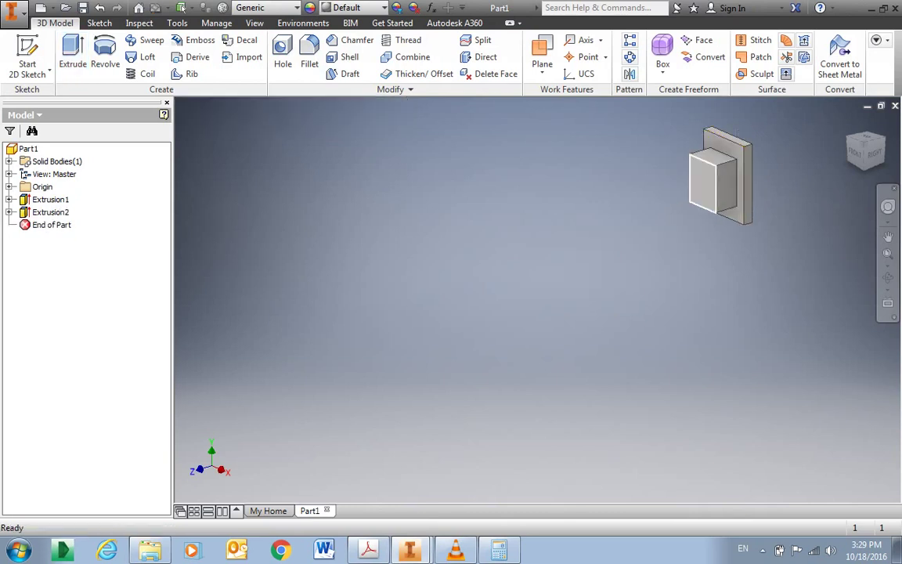
Start a sketch on the block's front face and draw a full-height rectangle from top edge to bottom edge.
key(s)
click(715, 174)
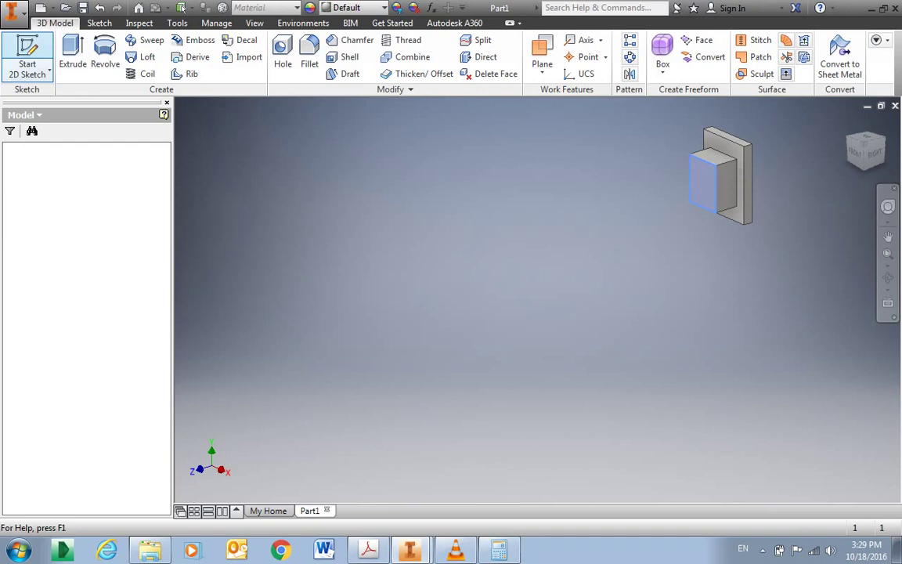
click(179, 49)
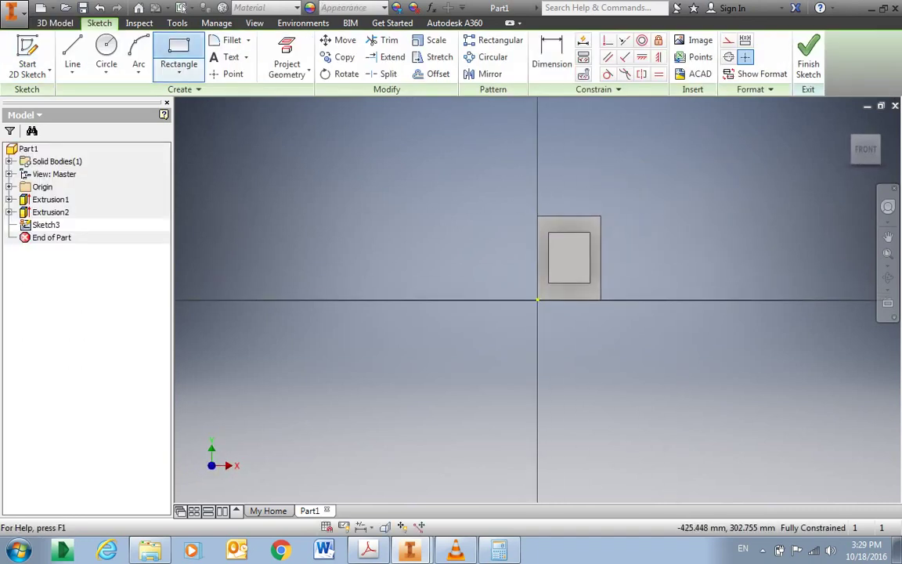
scroll(548, 235, down, 2)
scroll(641, 268, down, 1)
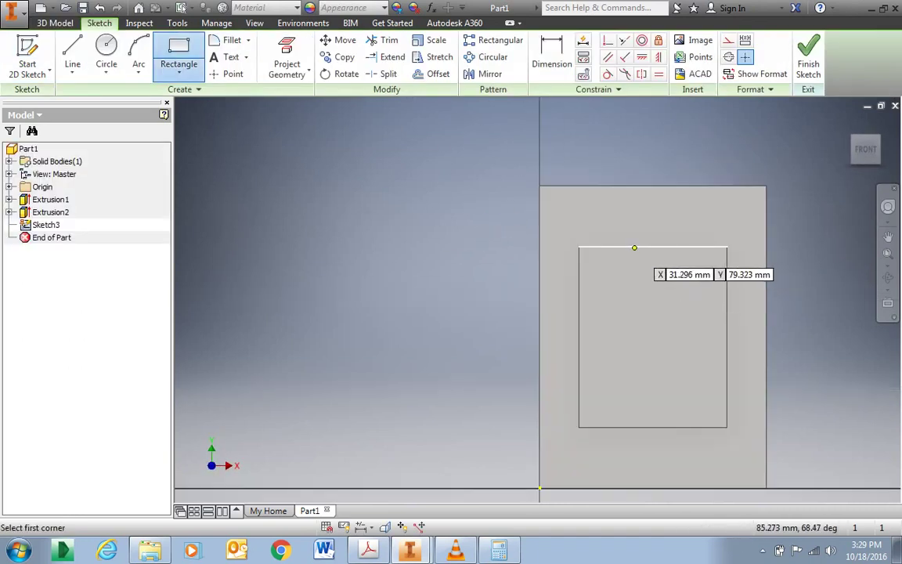
click(632, 246)
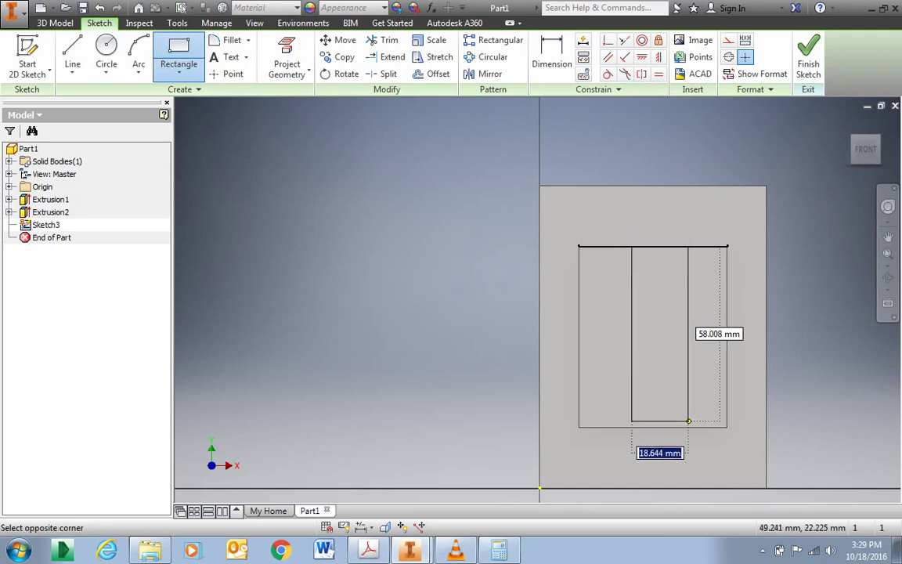
click(689, 427)
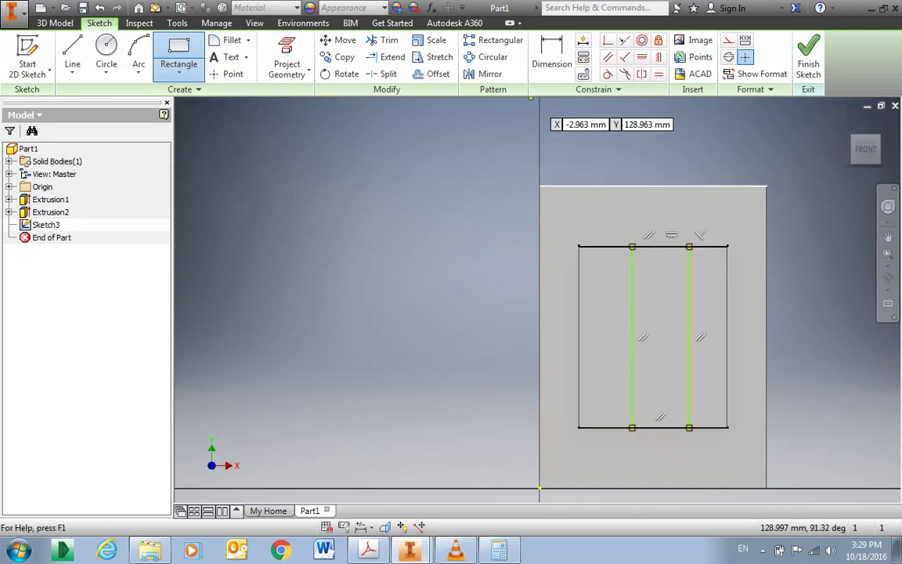
Dimension the rectangle's right edge 15 mm from the block's edge and finish the sketch.
click(552, 54)
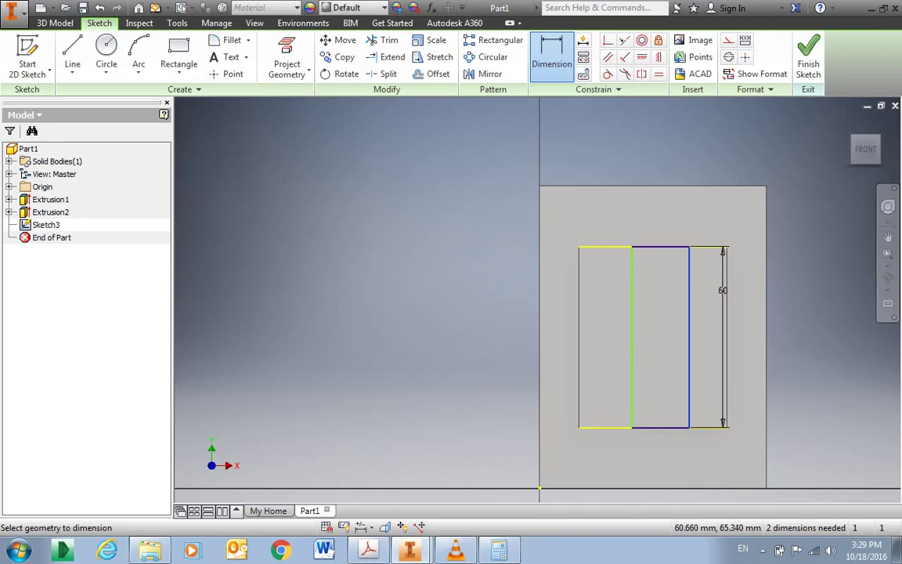
click(726, 258)
click(709, 207)
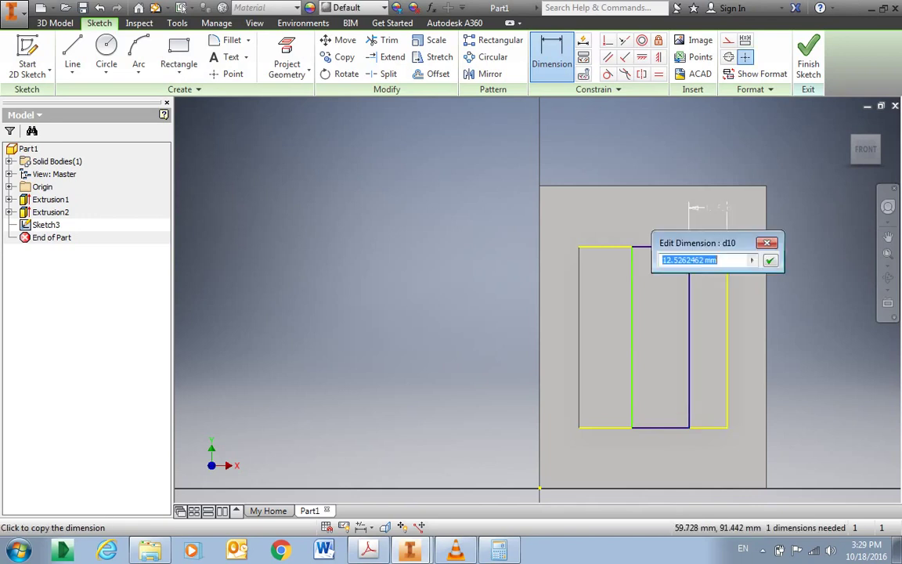
text(15)
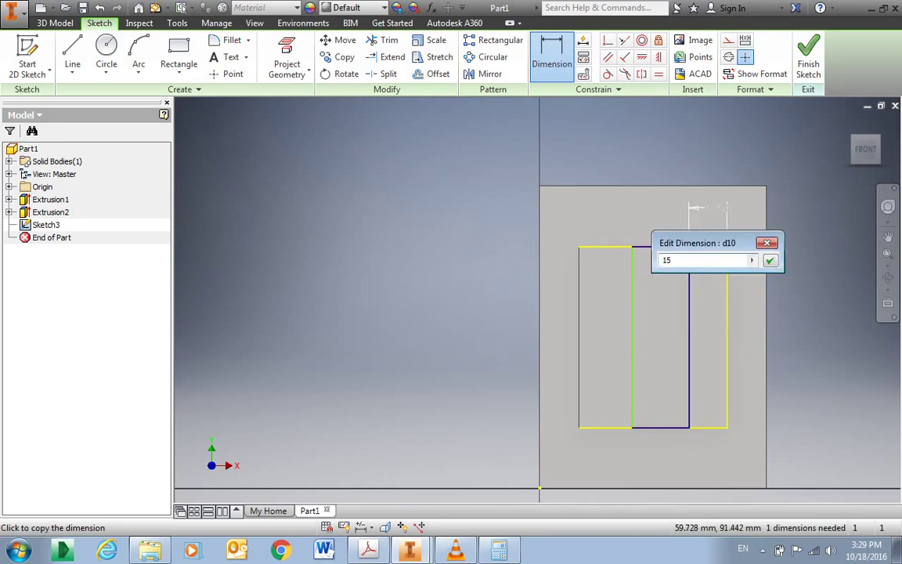
key(Return)
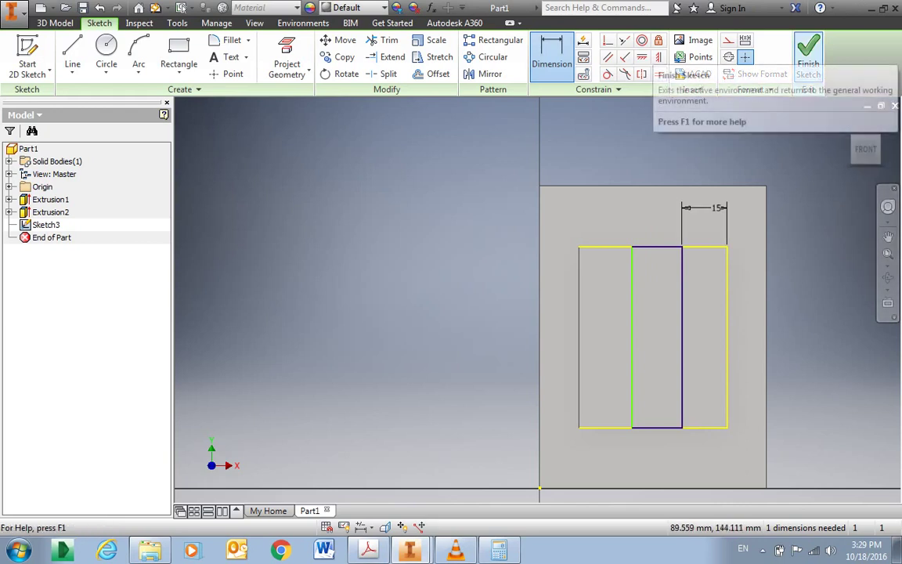
click(808, 66)
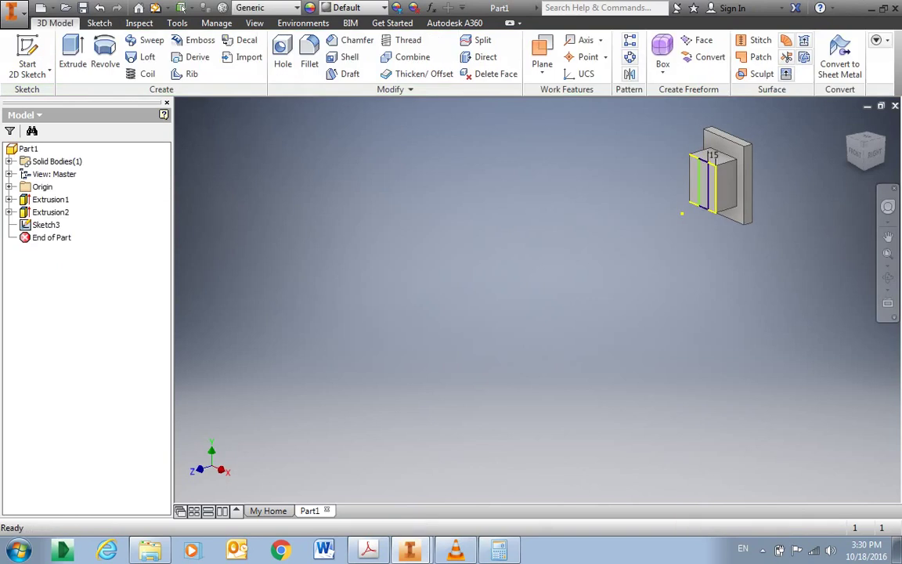
Extrude the rectangle as a 30 mm cut into the block, reversing direction, to form the slot.
click(73, 62)
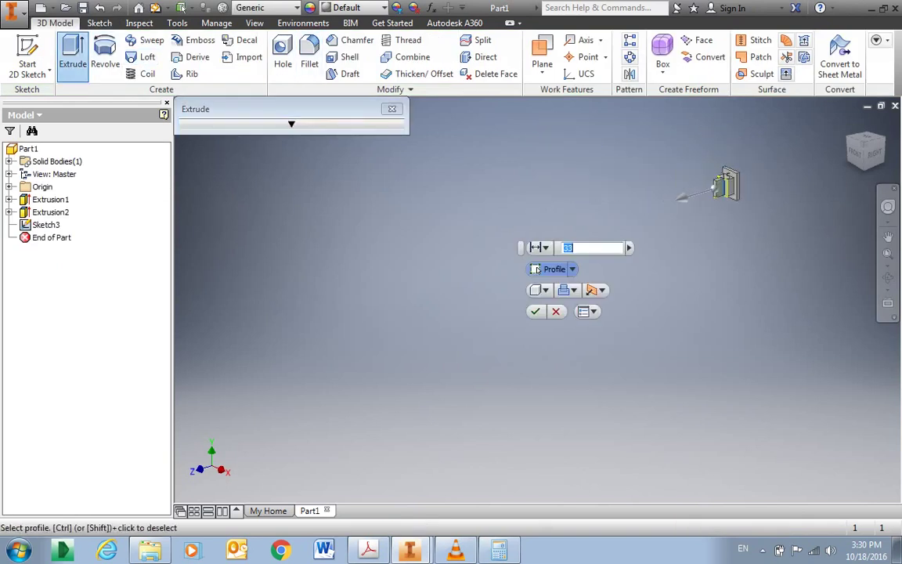
scroll(537, 270, down, 5)
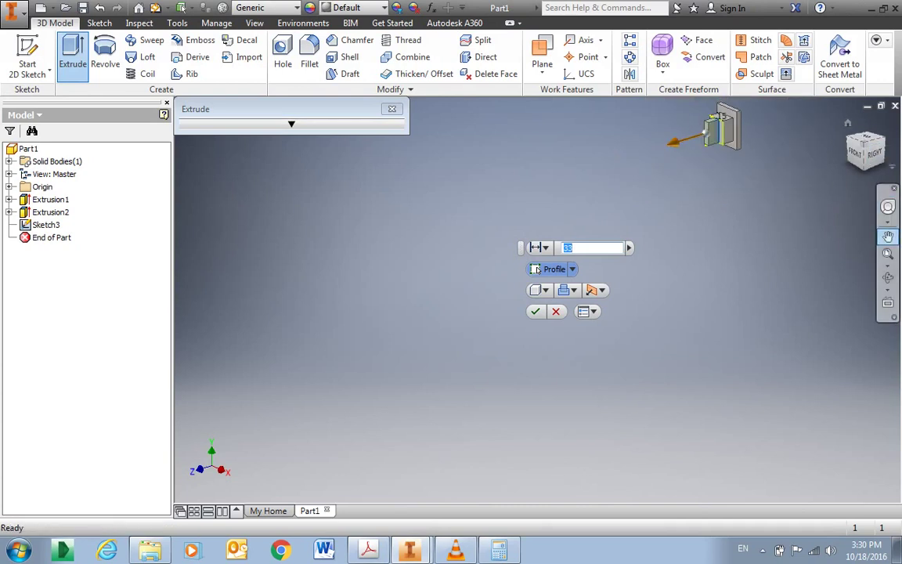
key(Home)
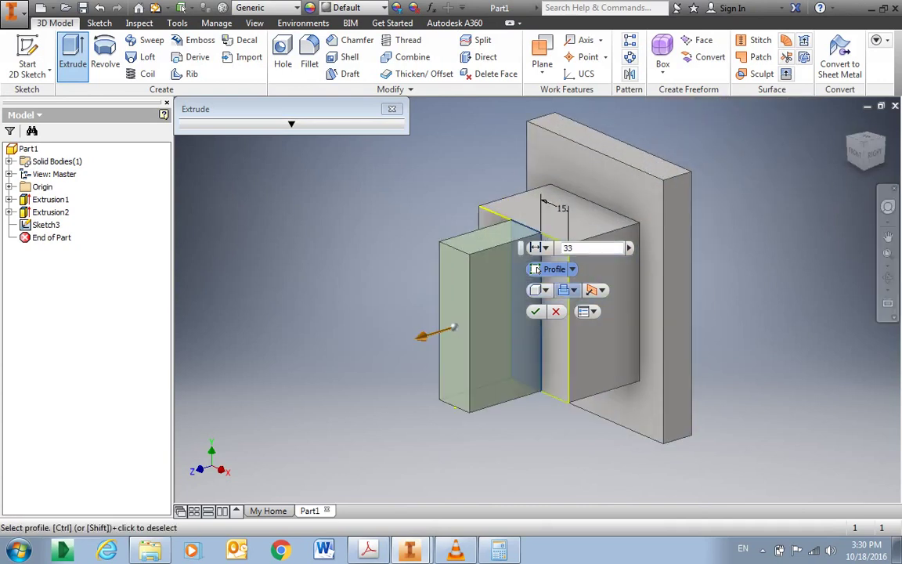
click(600, 290)
click(627, 323)
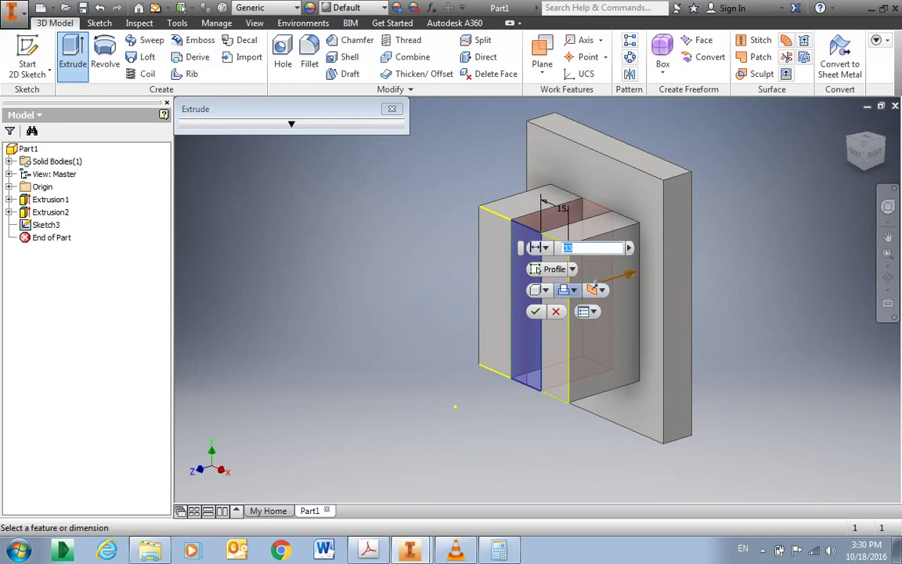
text(30)
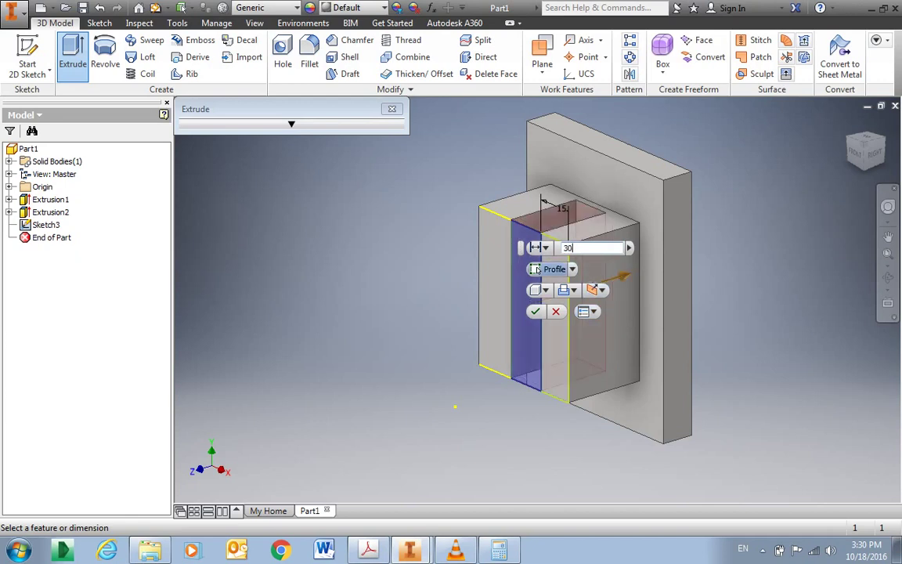
click(571, 291)
click(586, 323)
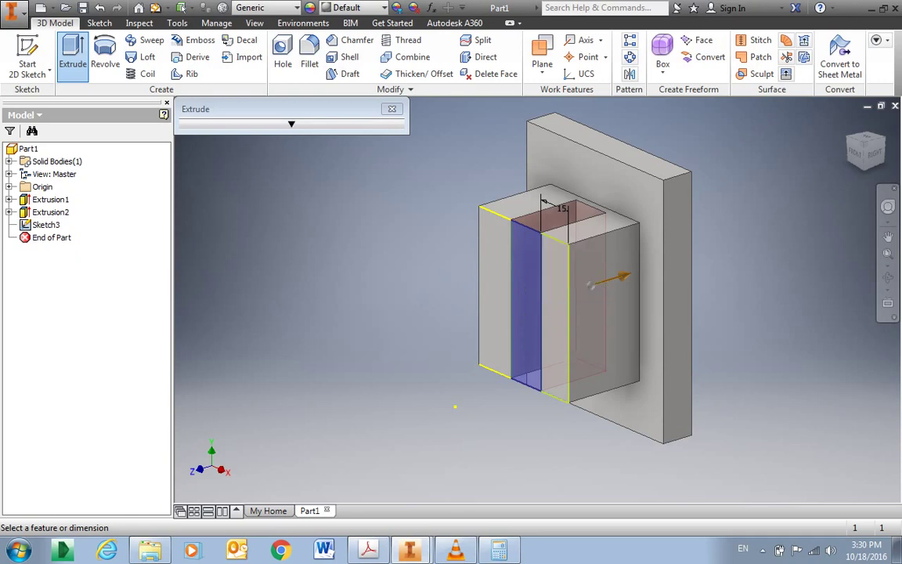
click(534, 311)
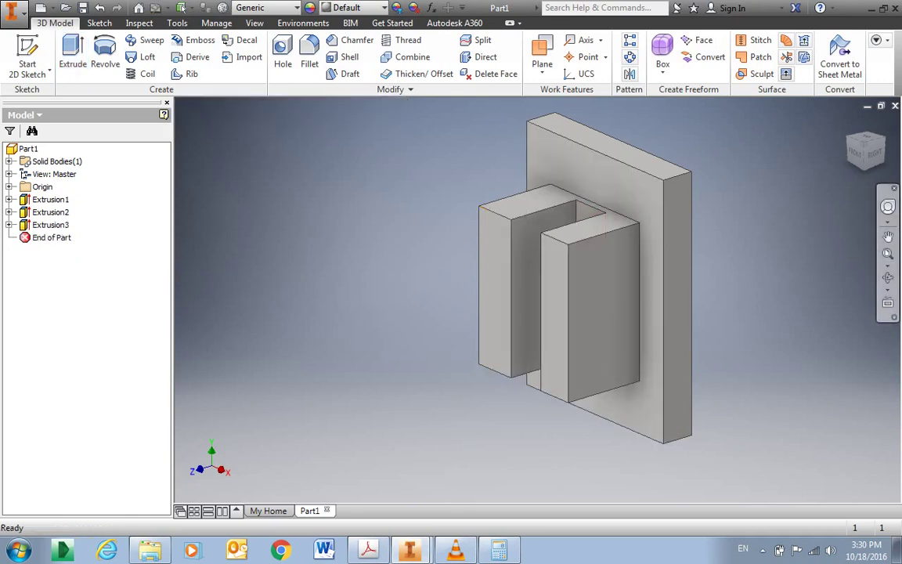
Fillet the four top edges of both uprights with a 15 mm radius.
shift+middle_drag(574, 288, 573, 289)
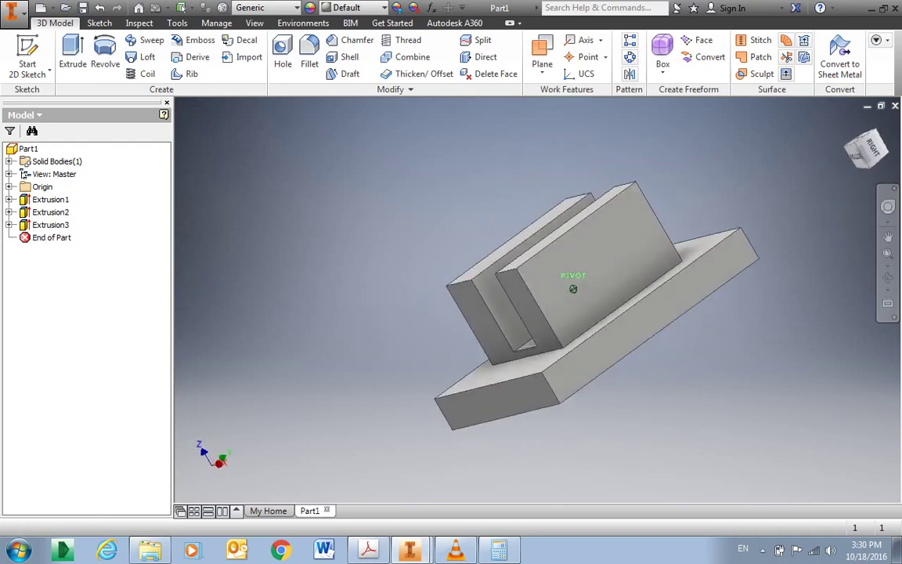
shift+middle_drag(573, 289, 575, 287)
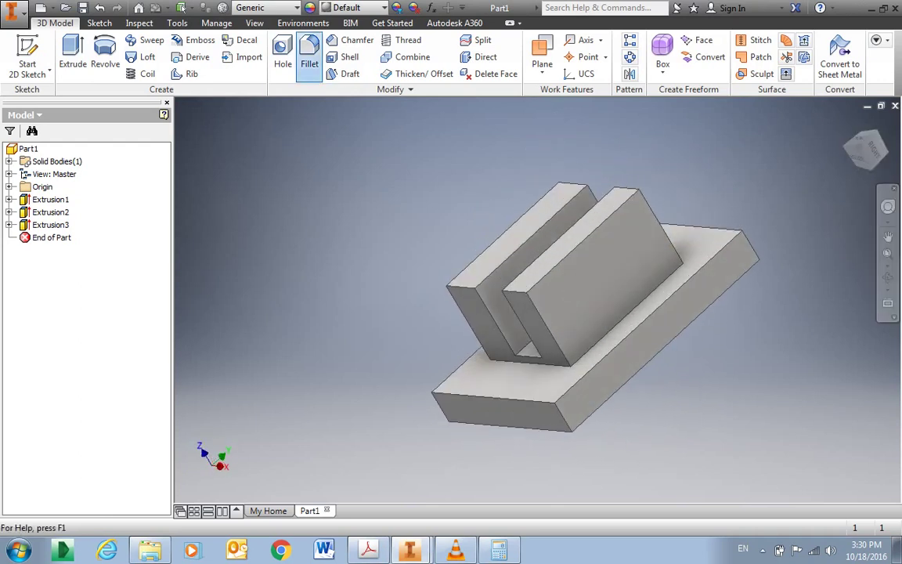
click(309, 55)
click(513, 292)
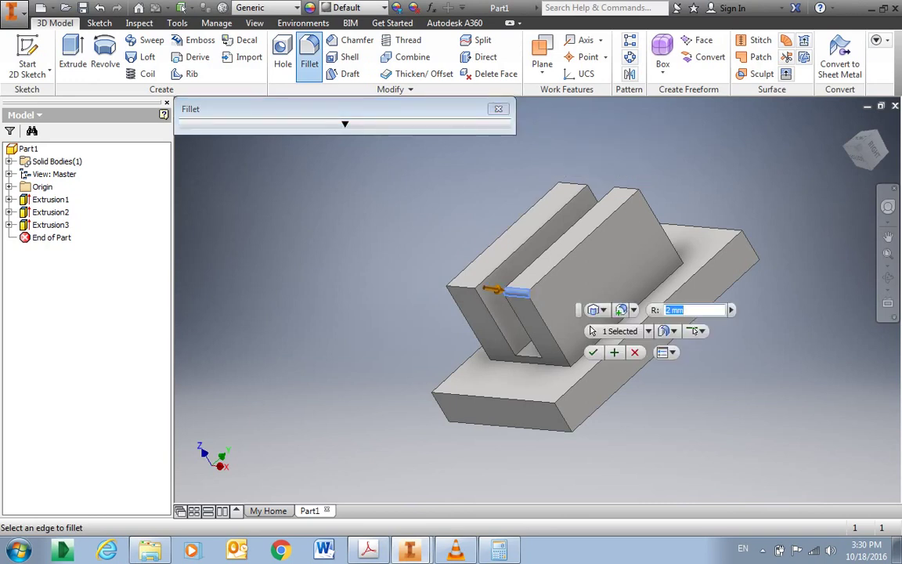
click(625, 190)
click(583, 185)
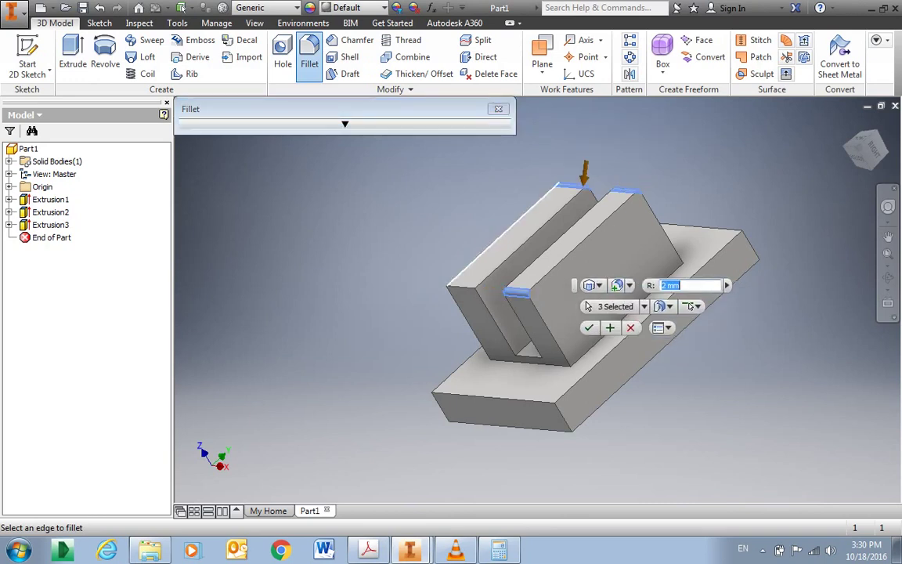
click(462, 289)
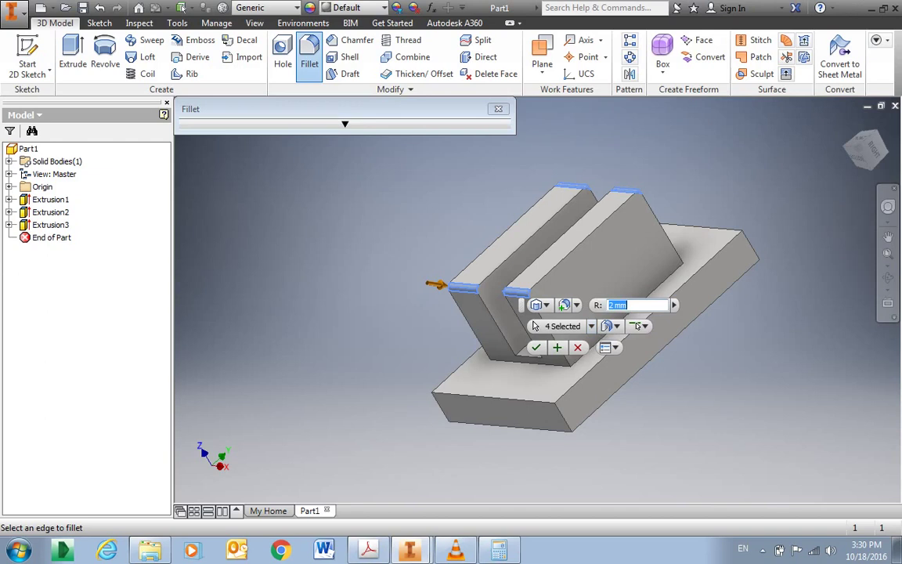
text(15)
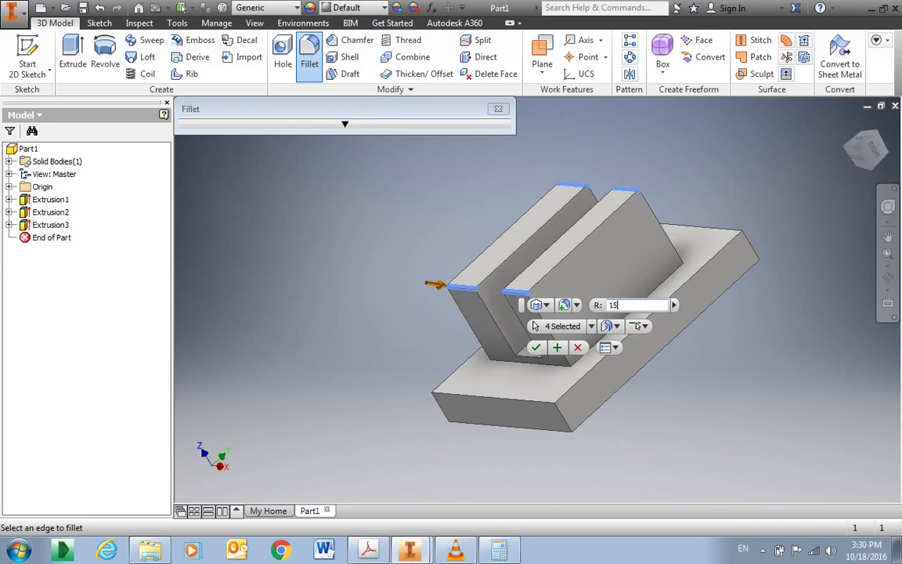
click(536, 347)
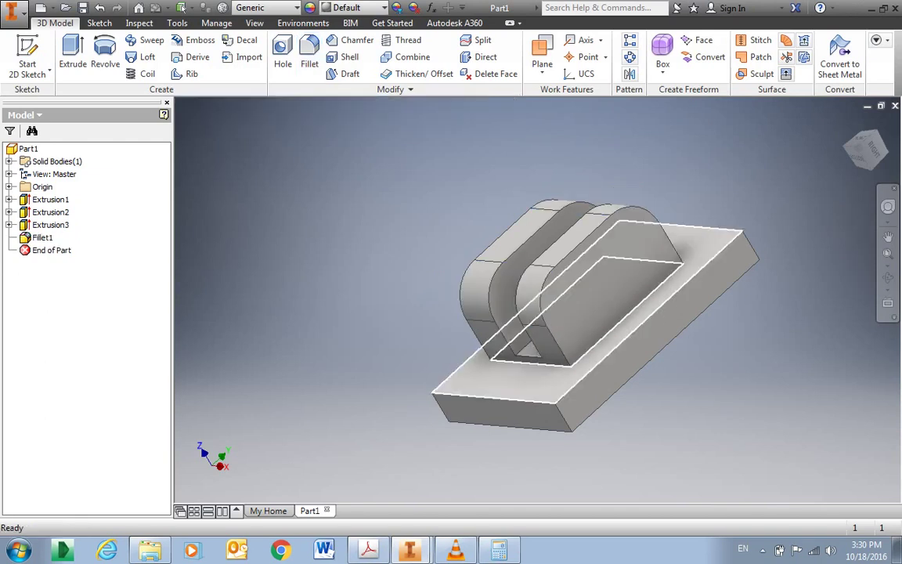
click(619, 298)
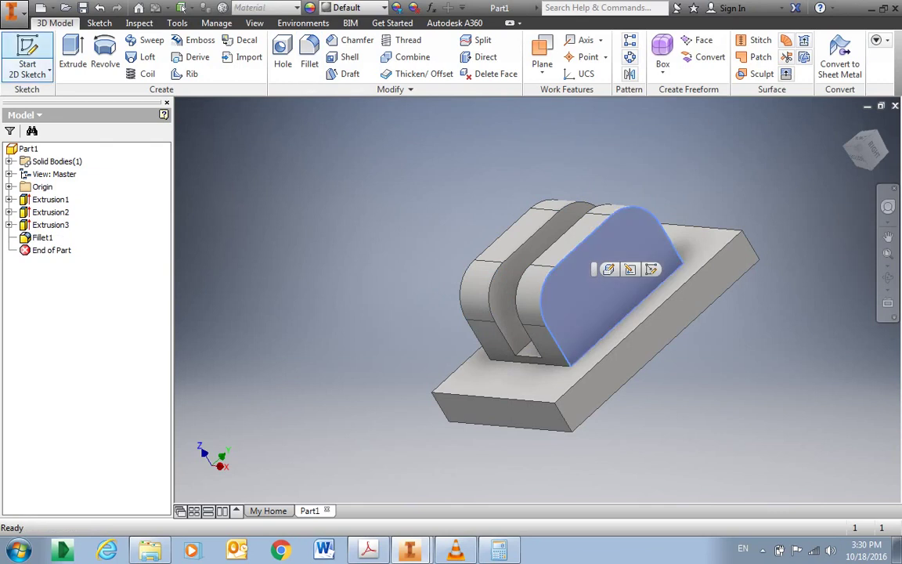
Sketch two 10 mm circles side by side on the upright's face.
key(s)
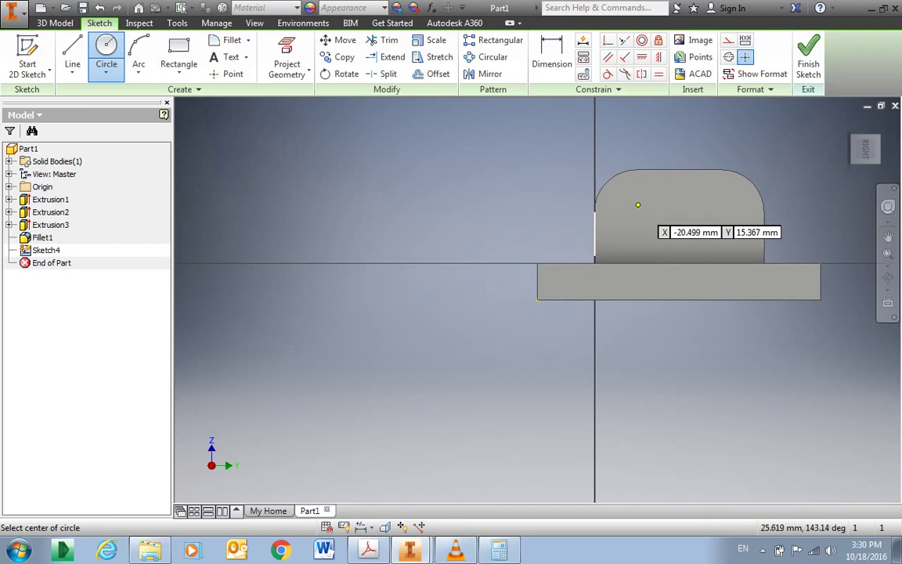
click(638, 204)
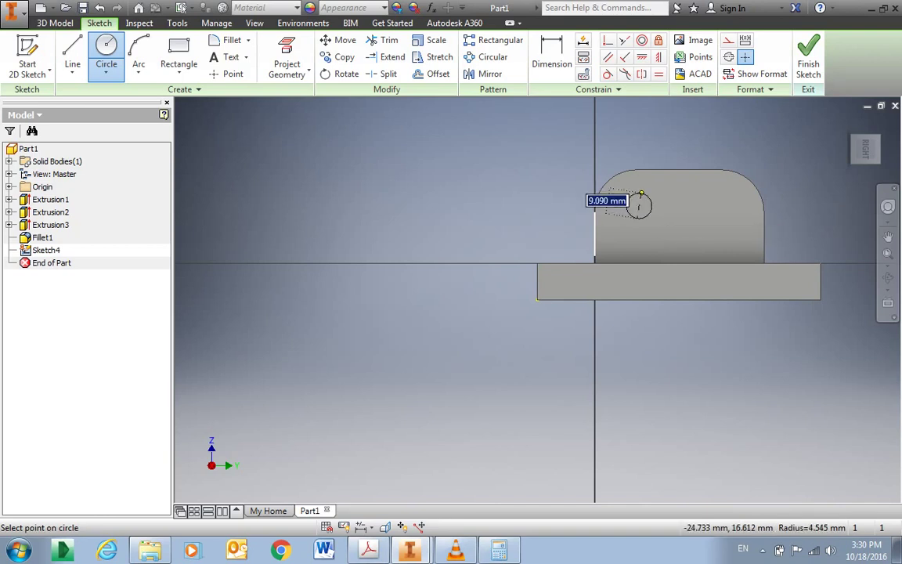
text(10)
key(Return)
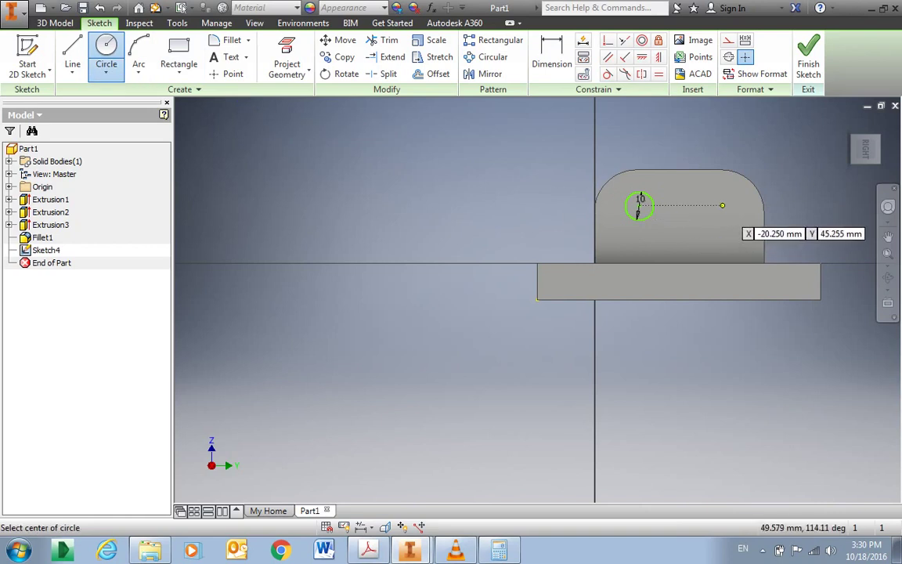
click(721, 206)
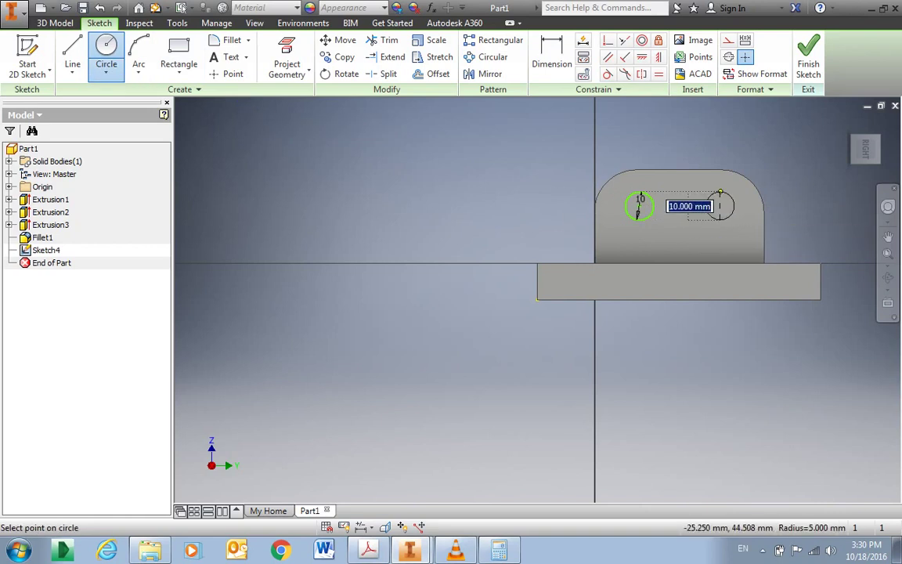
key(Return)
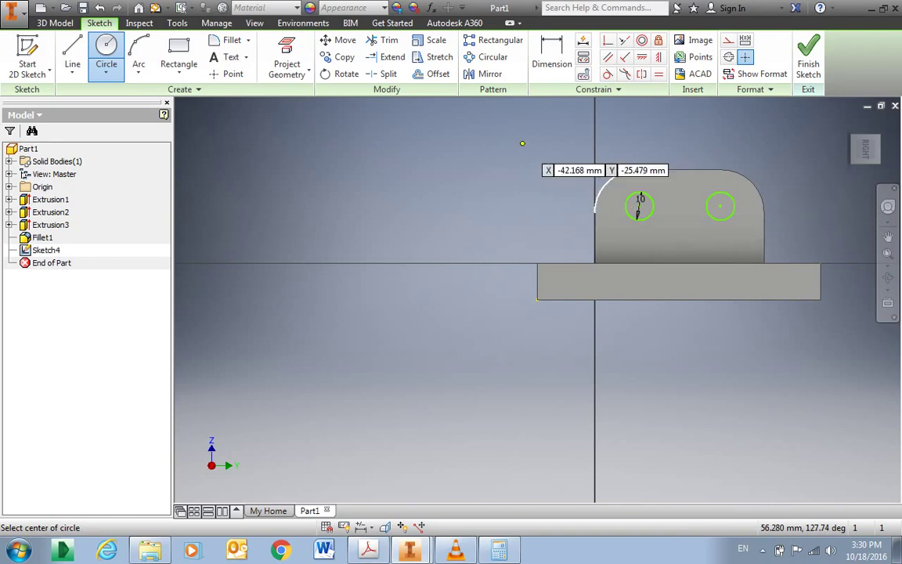
Dimension the spacing between the two circle centres to 30, checked against the reference drawing.
click(551, 54)
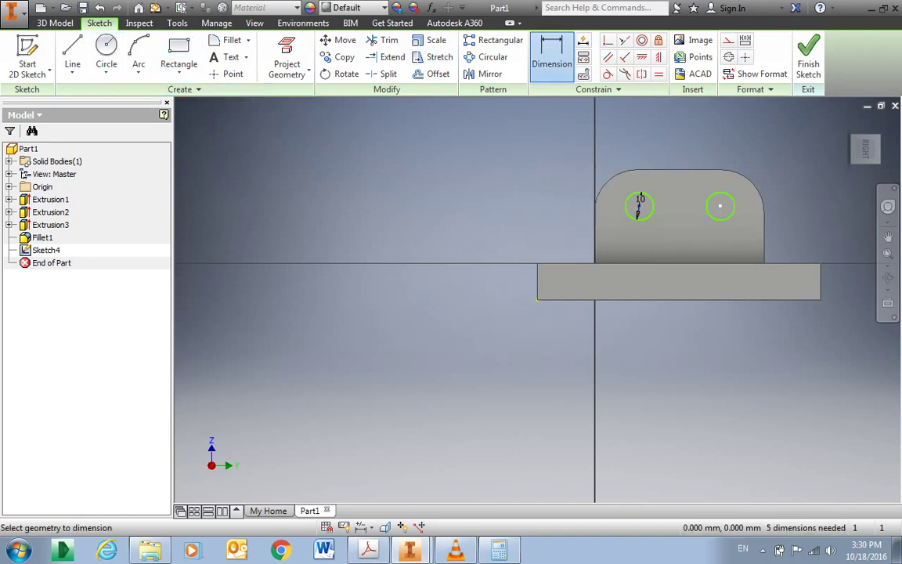
click(640, 206)
click(678, 156)
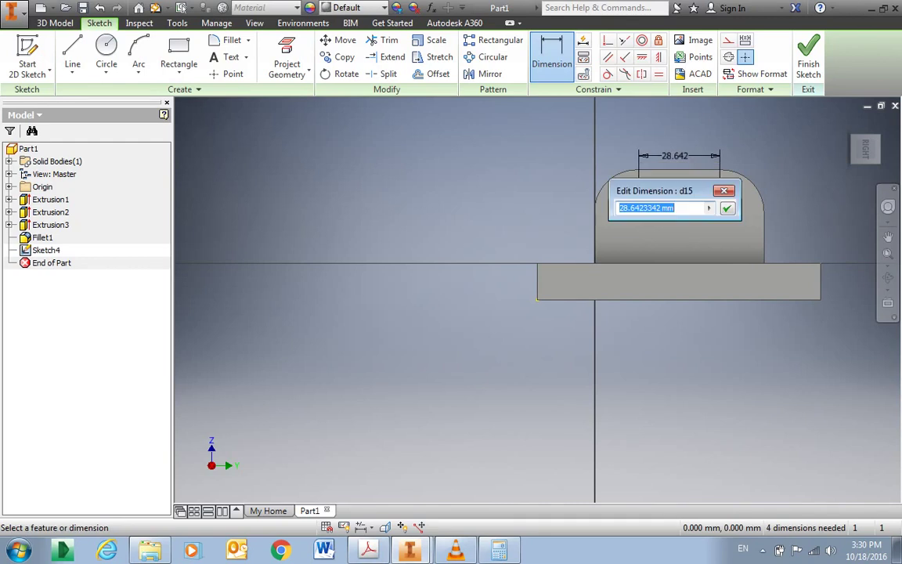
key(alt+Tab)
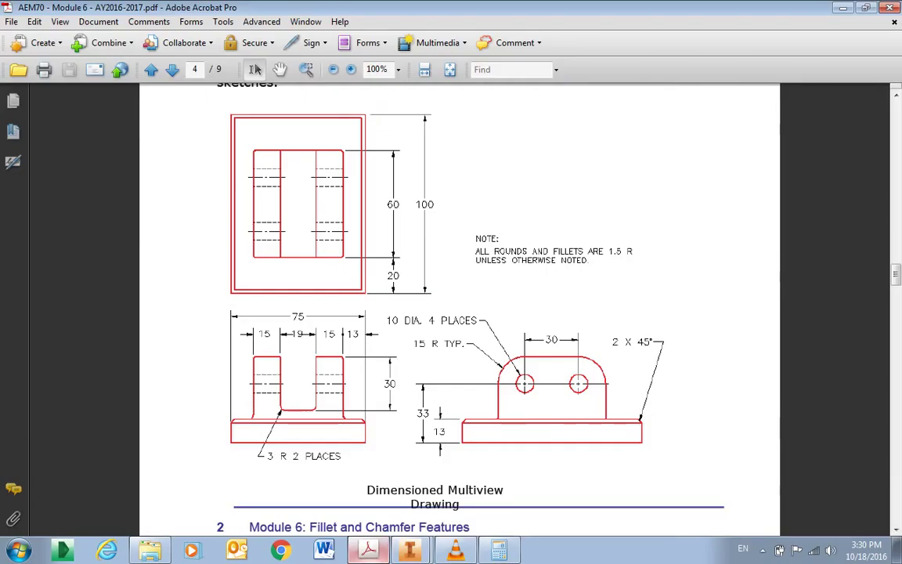
key(alt+Tab)
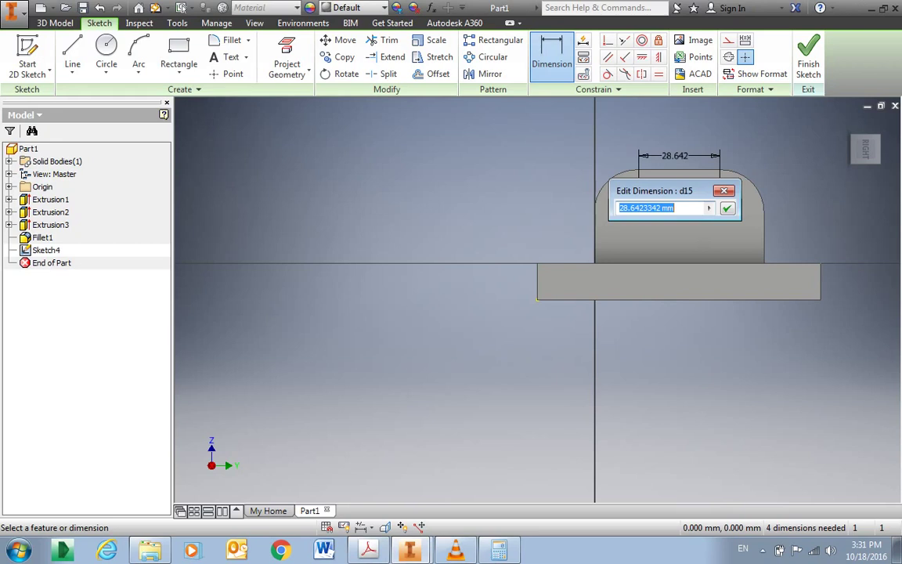
text(30)
key(Return)
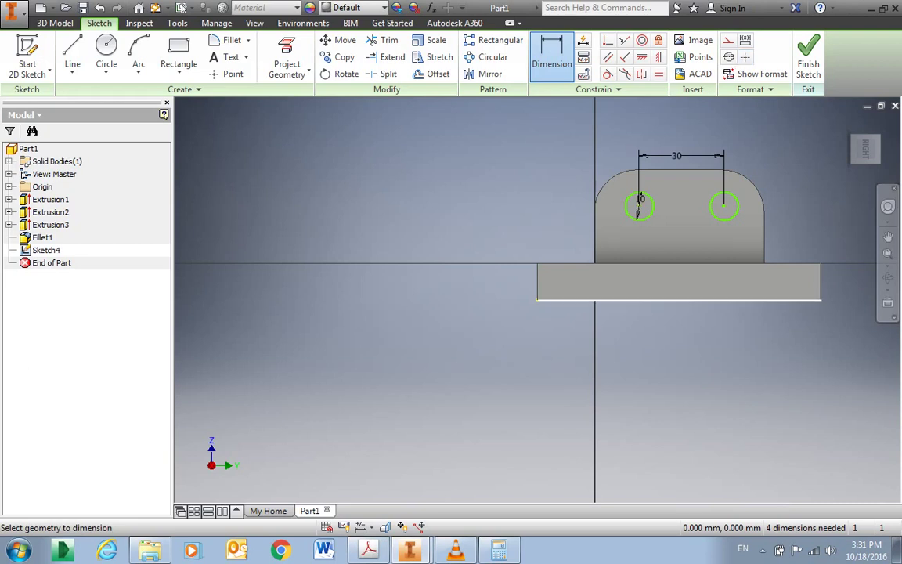
Dimension the left circle 33 above the base's bottom edge and finish the sketch.
click(539, 299)
click(640, 205)
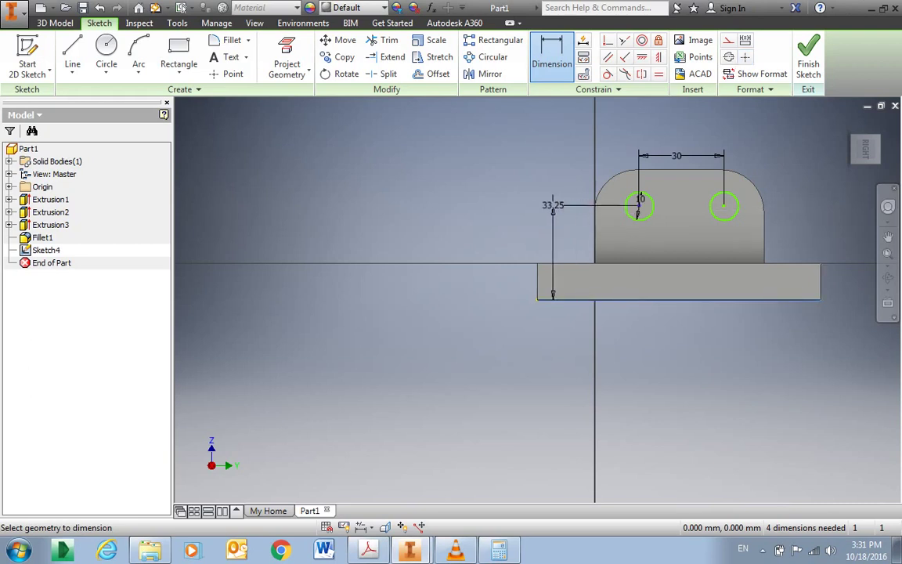
click(519, 230)
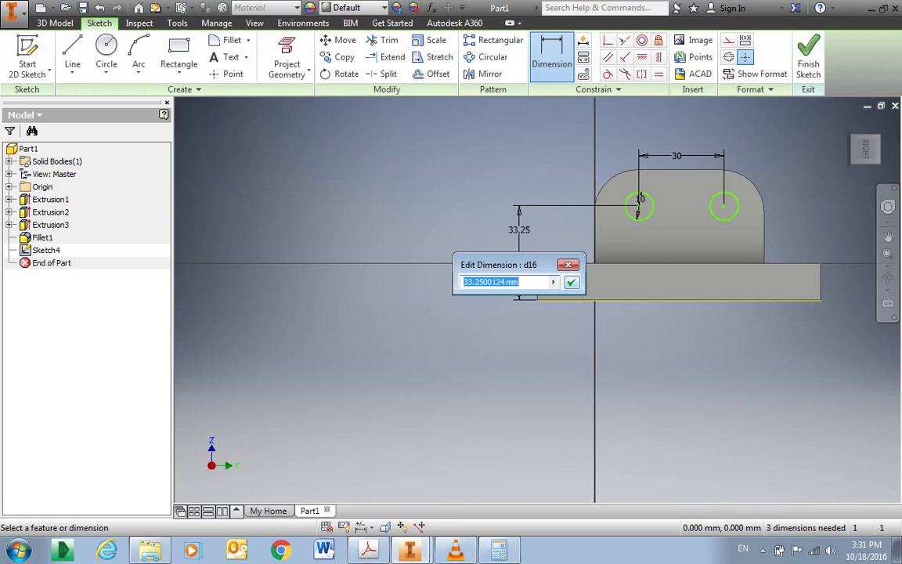
text(33)
key(Return)
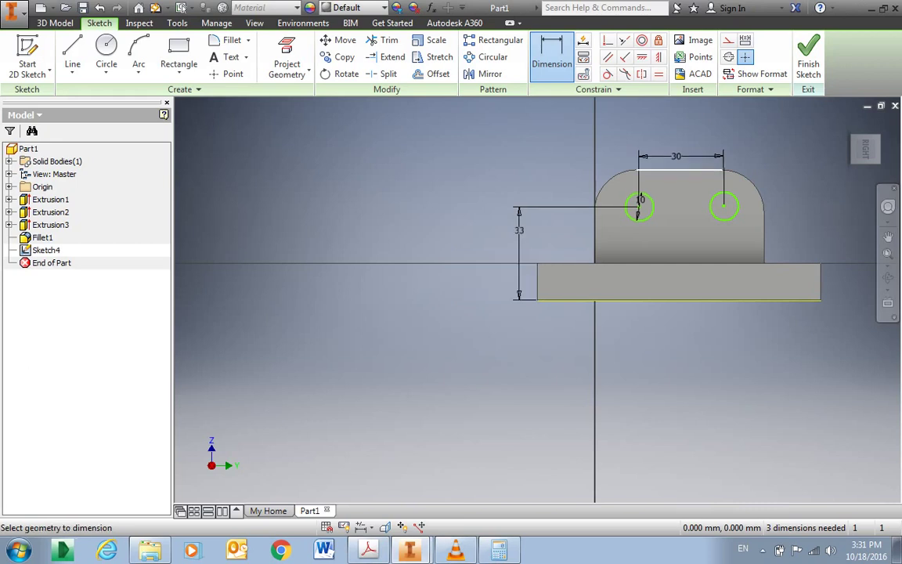
click(809, 59)
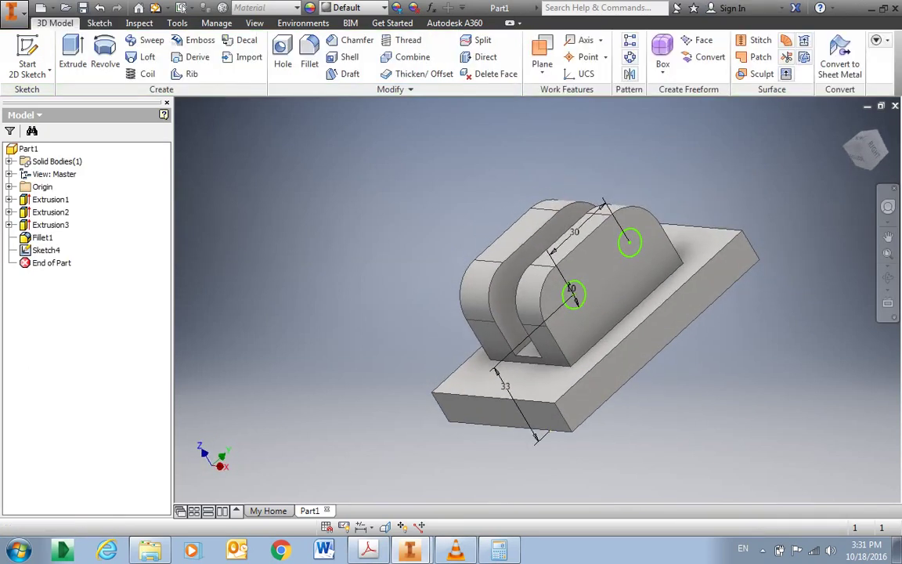
Extrude both 10 mm circles 49 mm back into the part as a cut through both uprights.
click(73, 55)
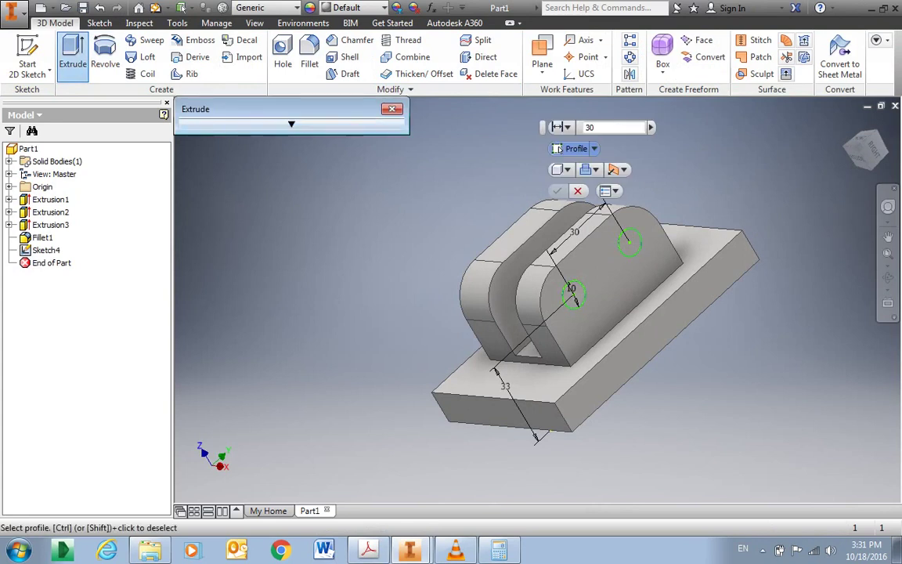
click(572, 292)
click(631, 243)
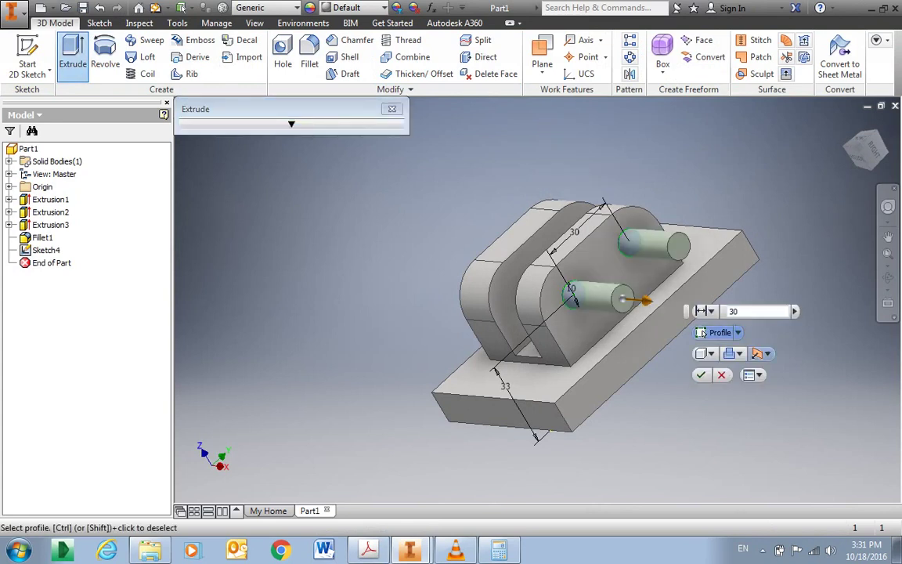
click(766, 353)
click(793, 387)
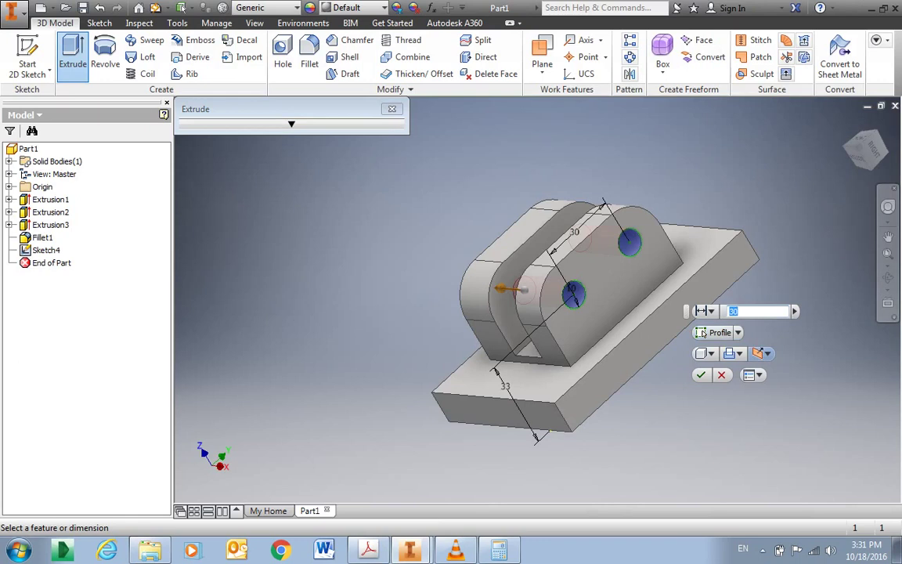
text(49)
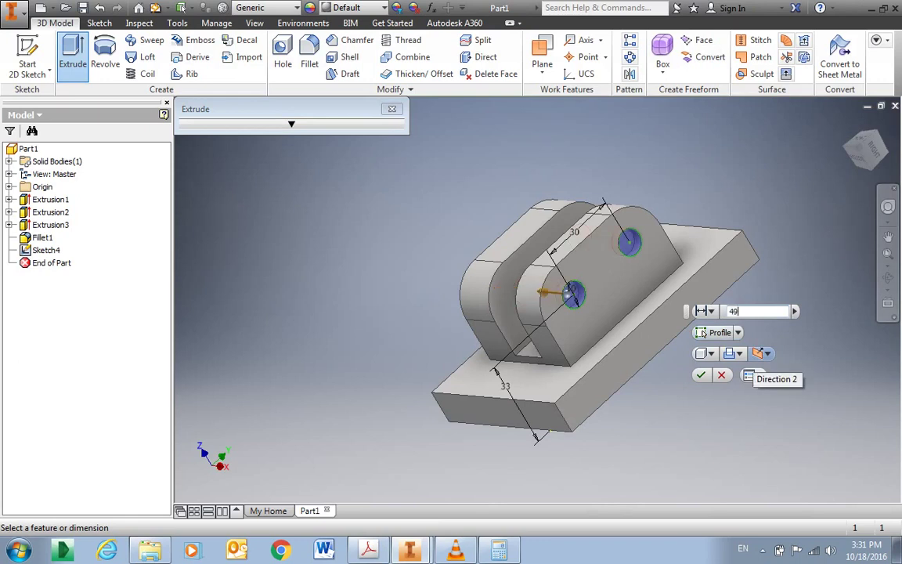
click(736, 353)
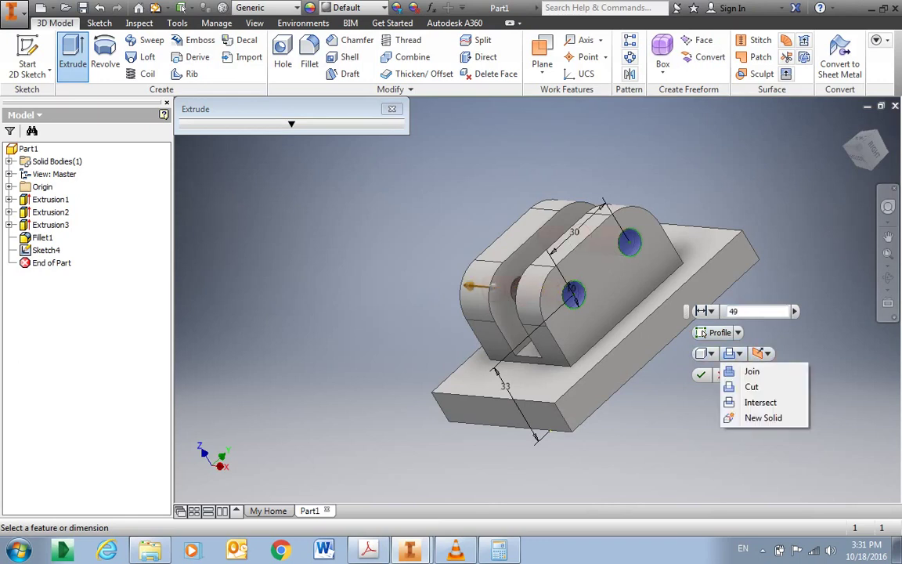
key(Escape)
key(Return)
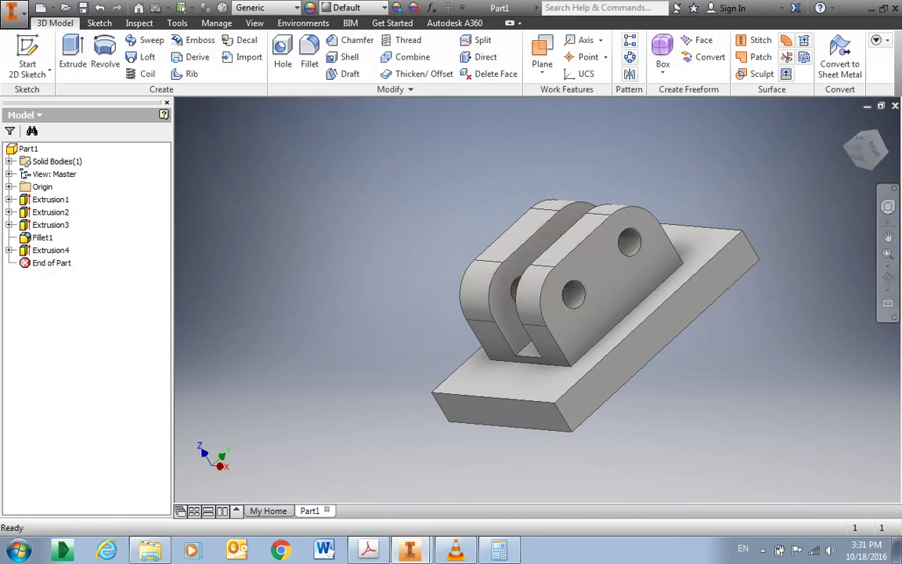
mouse_move(573, 289)
shift+middle_down()
mouse_move(610, 329)
mouse_move(595, 345)
shift+middle_up()
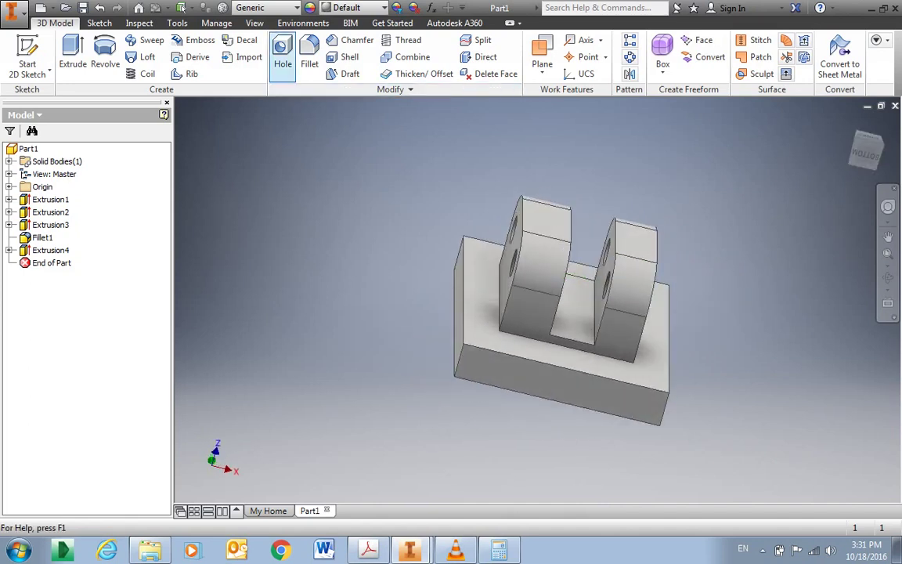
Fillet both inner bottom edges of the slot with radius 3, as read from the PDF drawing.
click(310, 55)
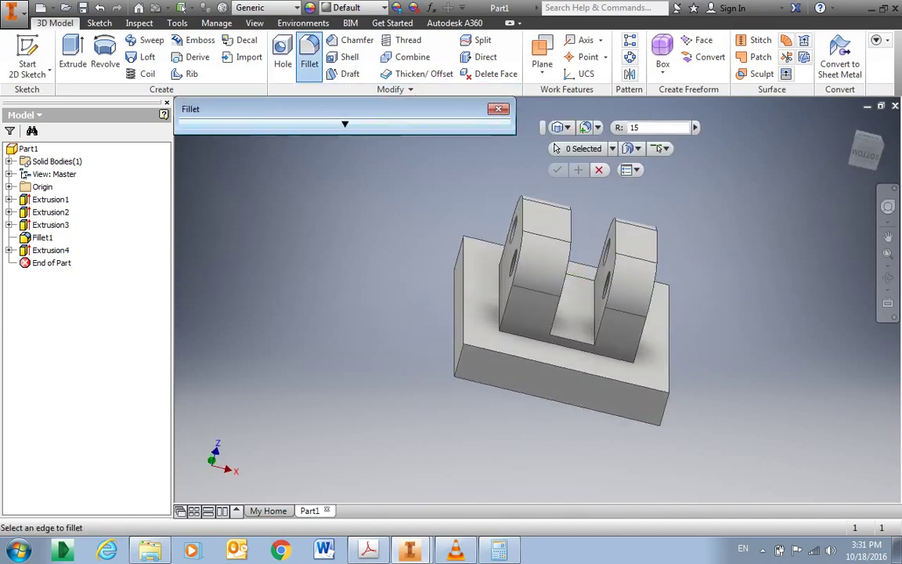
click(548, 266)
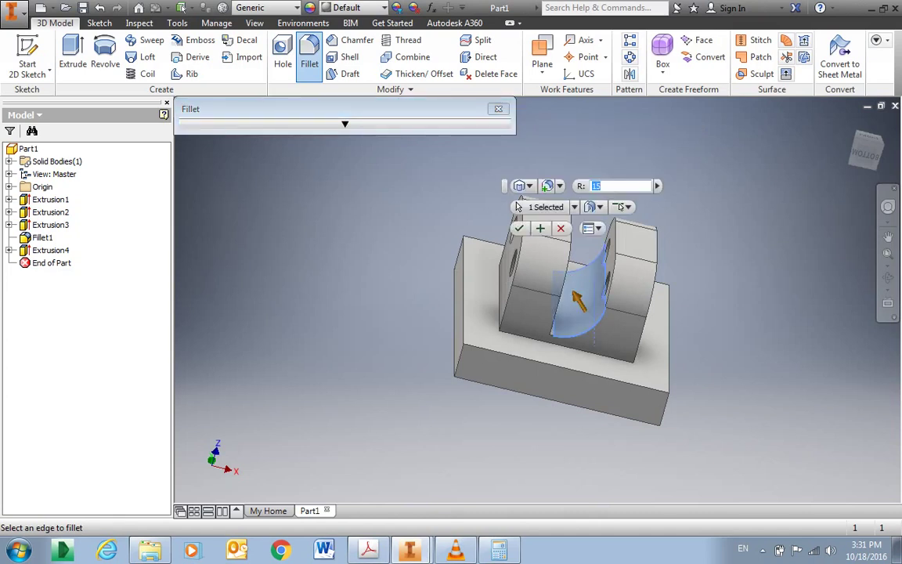
scroll(584, 297, down, 3)
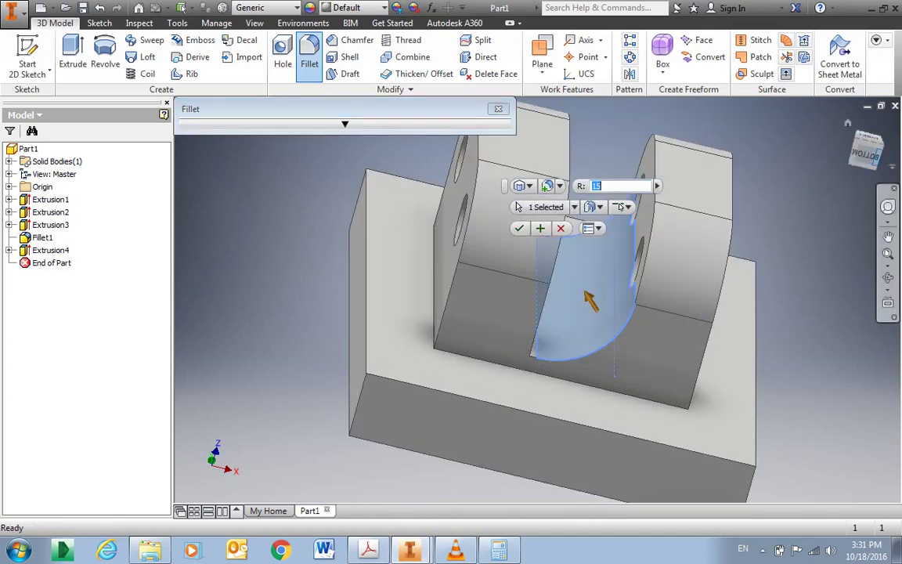
mouse_move(589, 300)
shift+middle_down()
mouse_move(580, 290)
mouse_move(578, 297)
shift+middle_up()
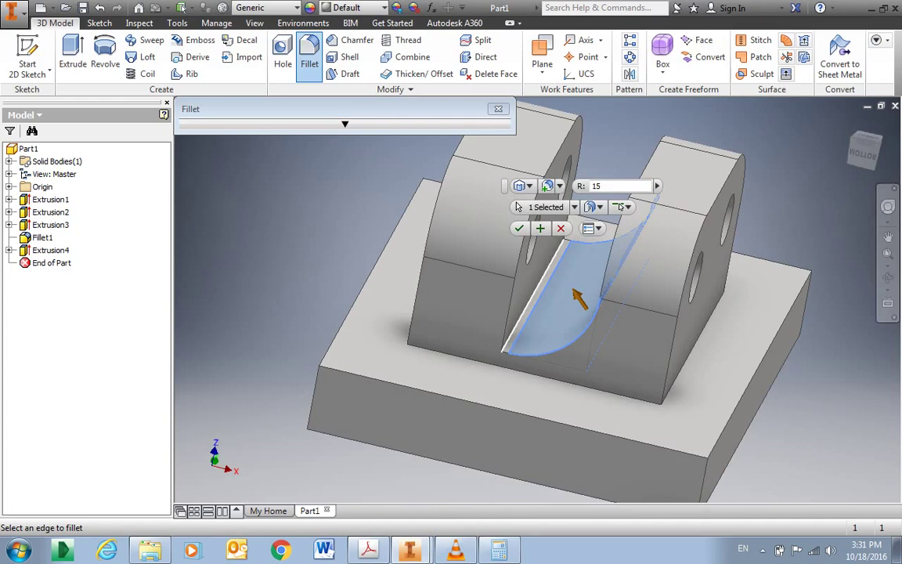
click(666, 246)
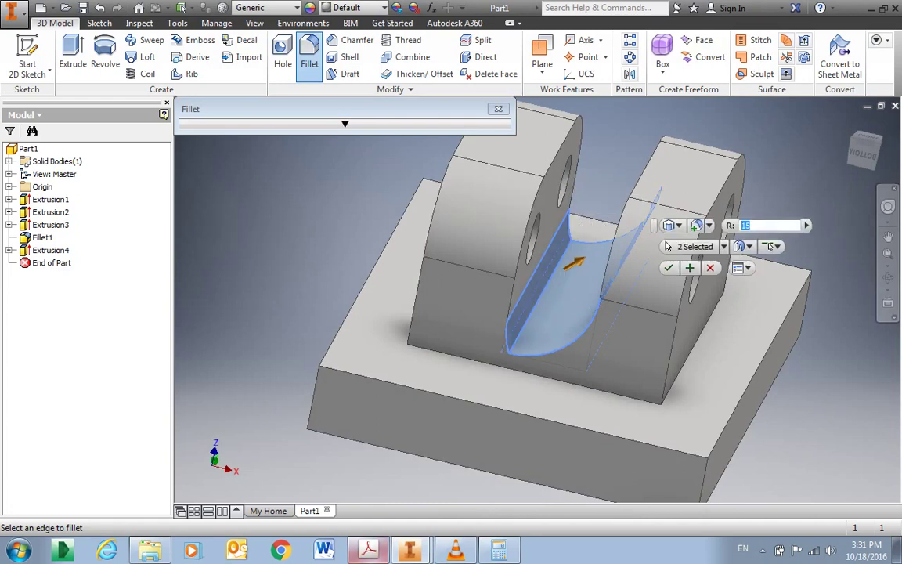
click(368, 550)
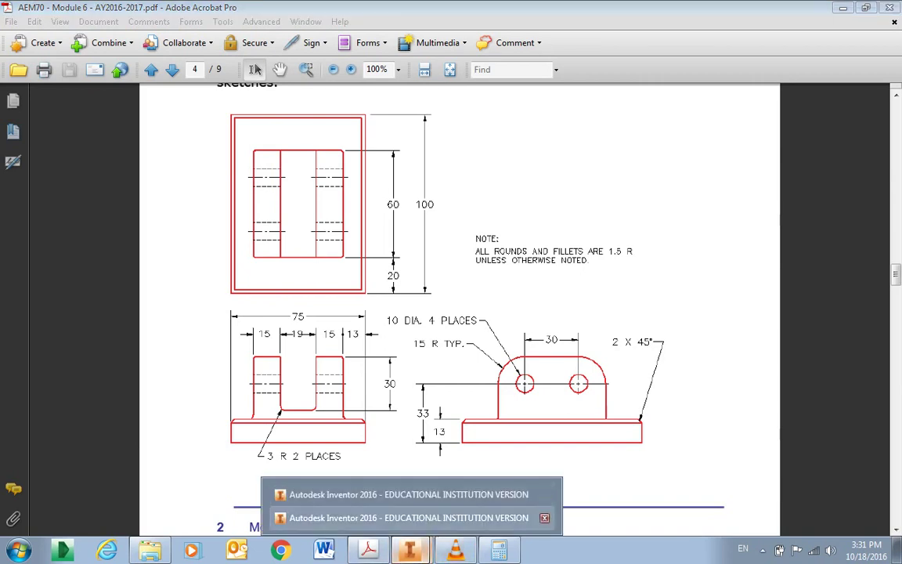
click(391, 520)
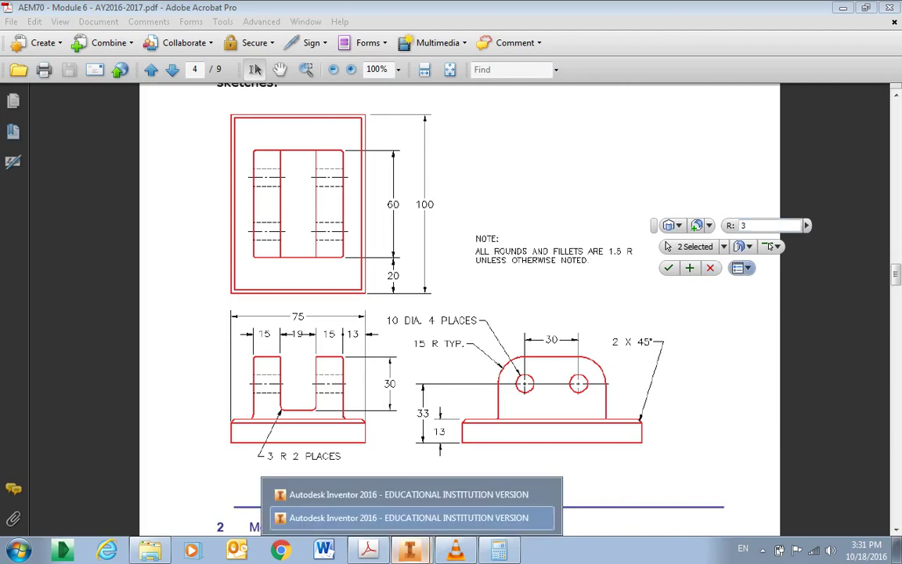
click(431, 515)
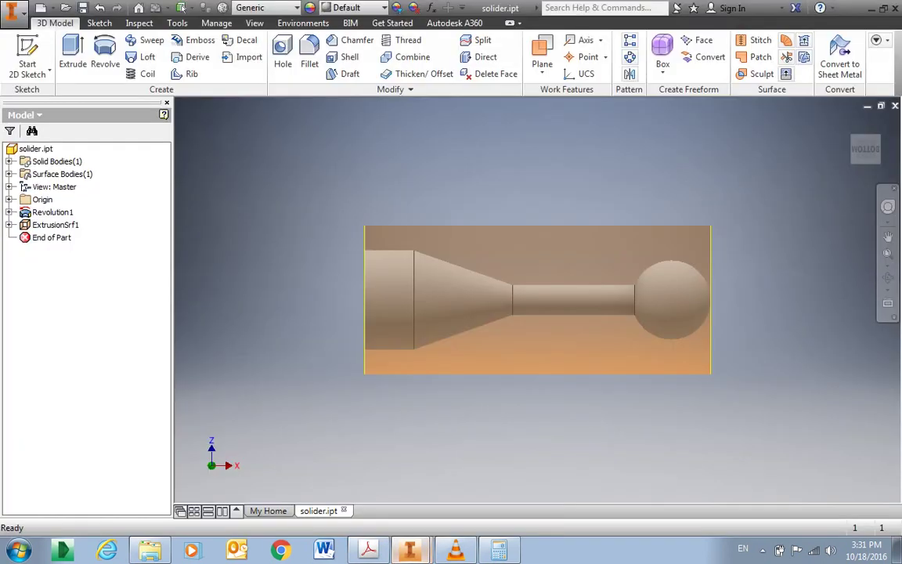
mouse_move(409, 549)
click(368, 501)
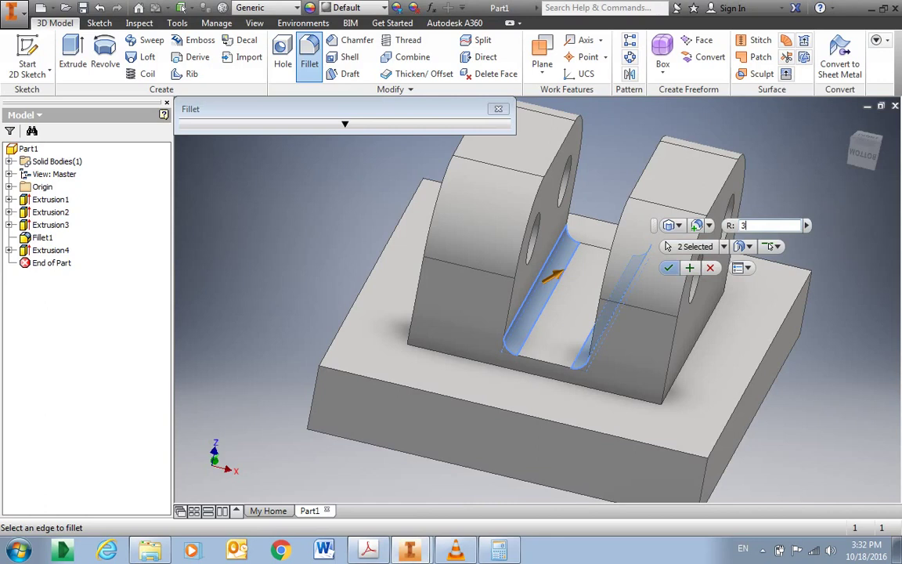
click(668, 268)
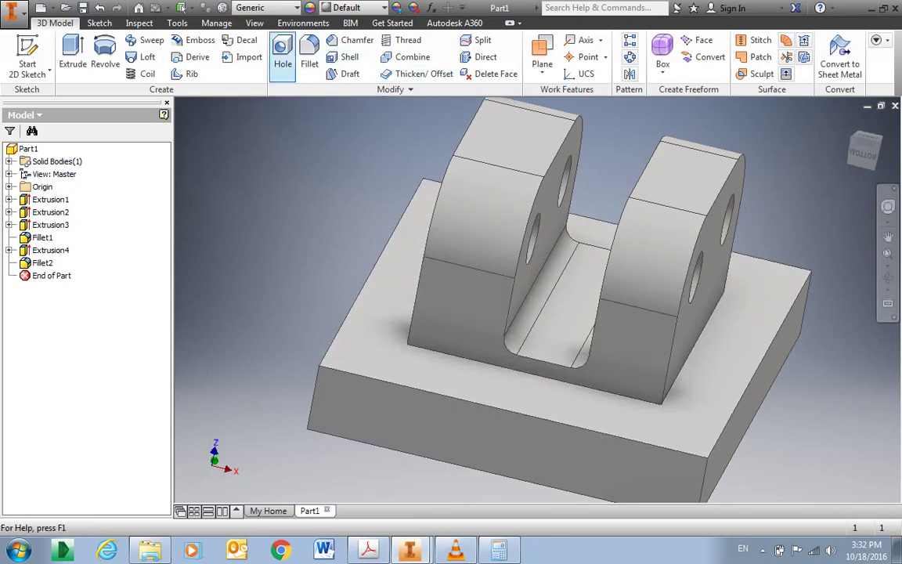
Start a chamfer on the base plate's top edges and try a different measuring method.
click(353, 40)
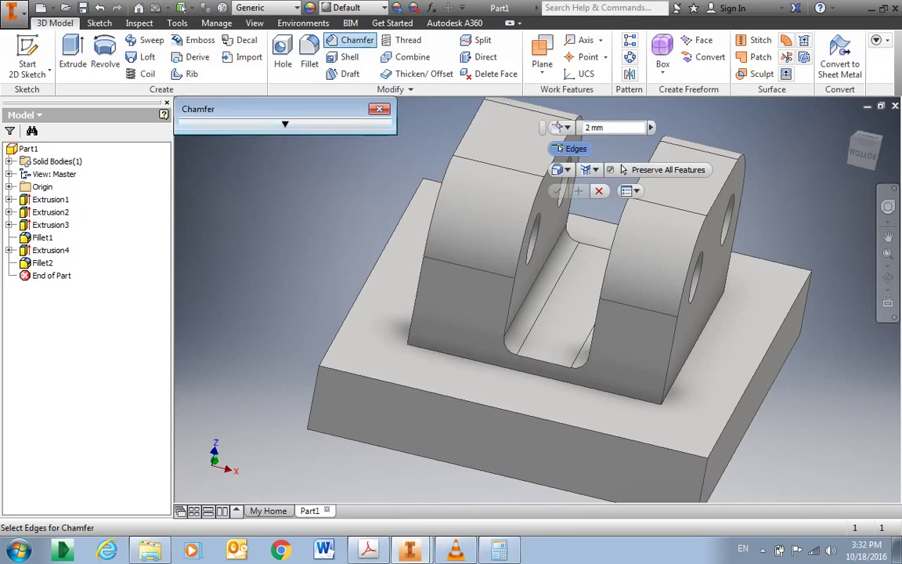
click(463, 398)
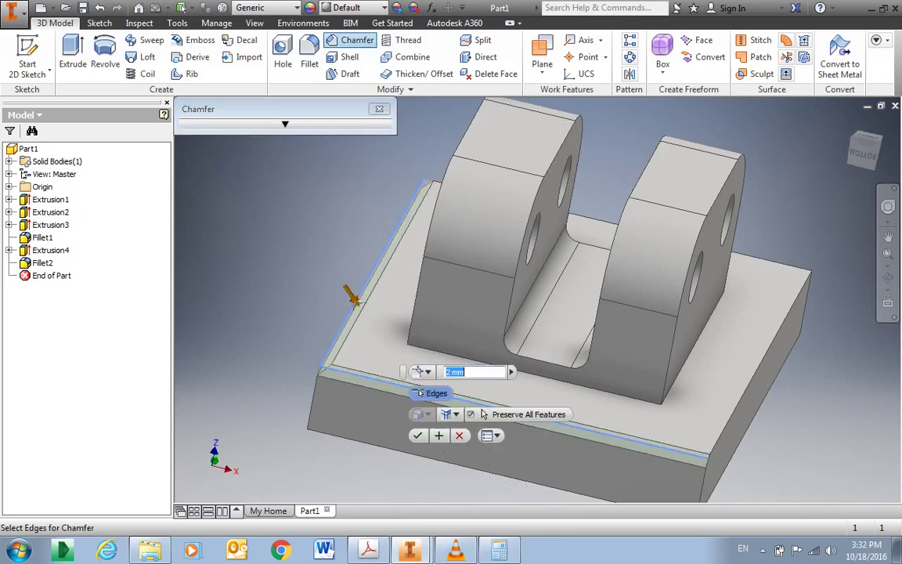
click(588, 221)
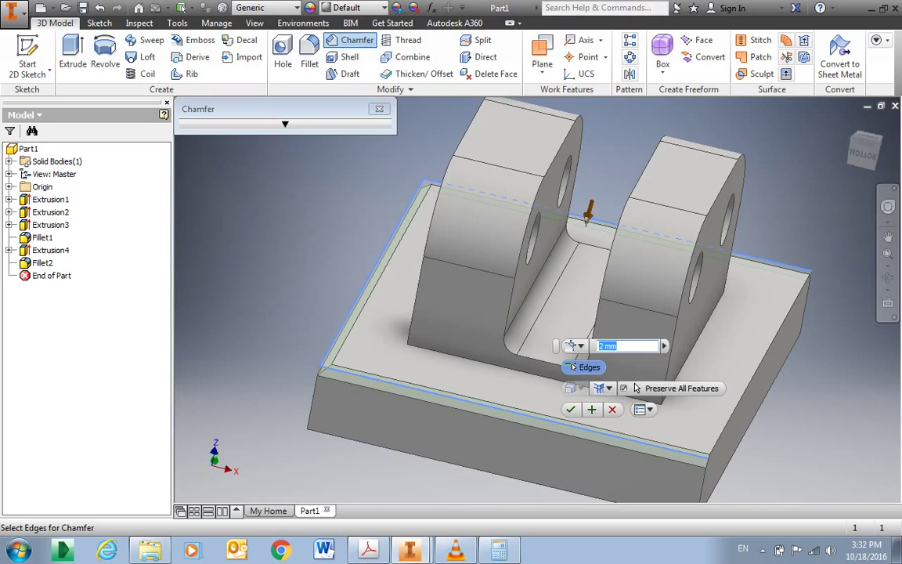
click(750, 379)
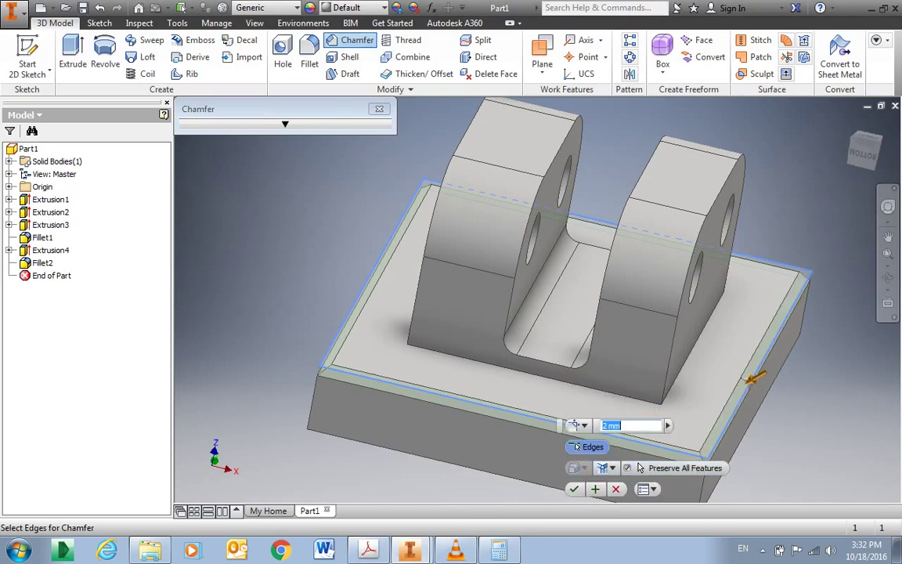
click(584, 425)
click(607, 512)
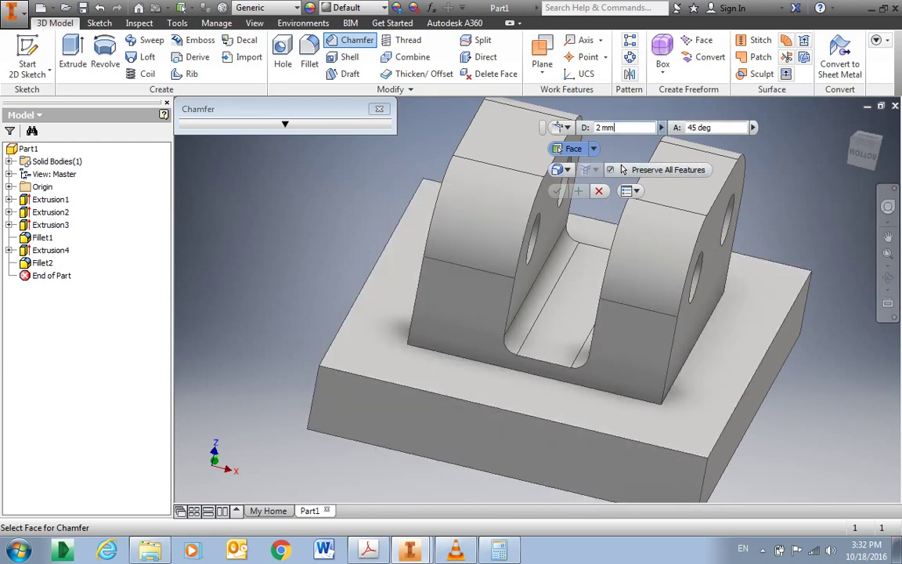
Switch back to the Distance method and apply a 2 mm chamfer to the plate's top edges.
click(560, 127)
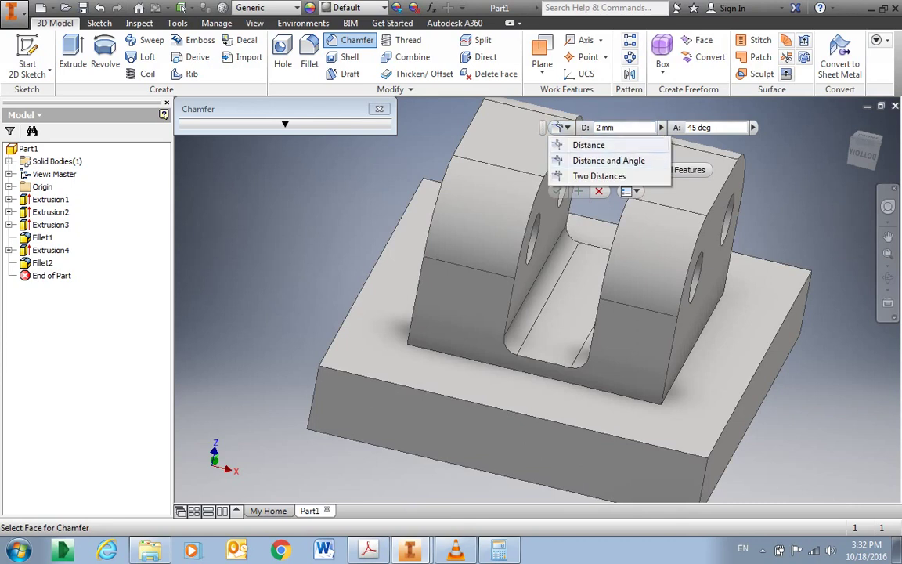
click(588, 145)
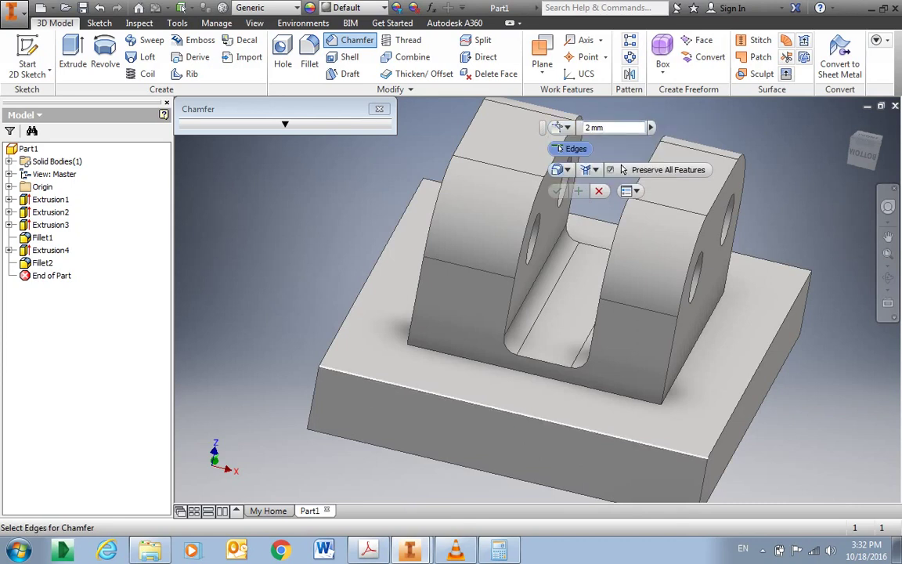
click(483, 403)
click(346, 305)
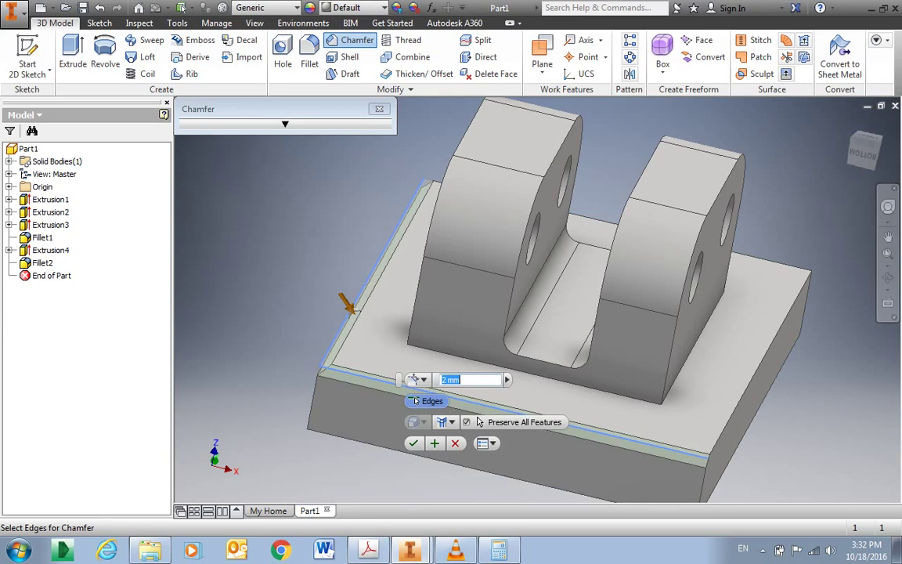
click(580, 219)
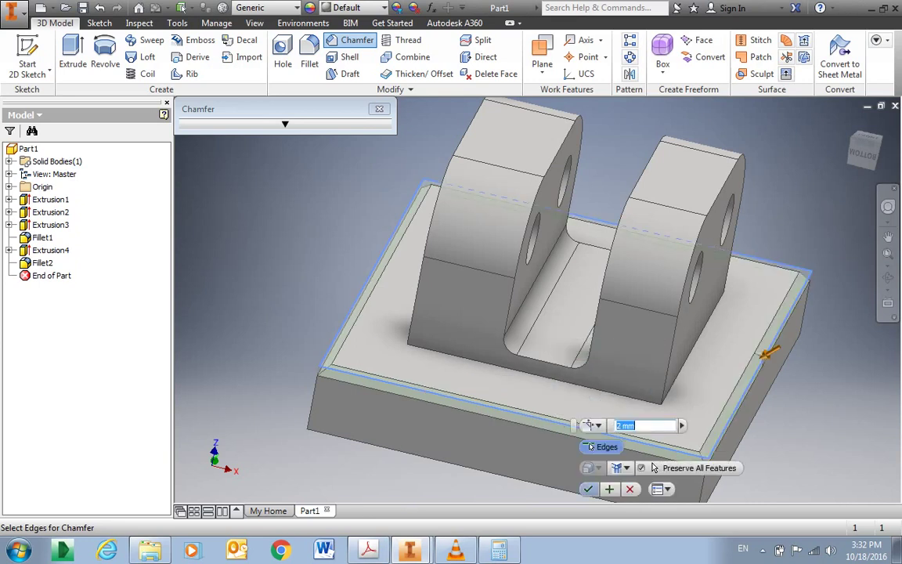
key(Return)
key(F6)
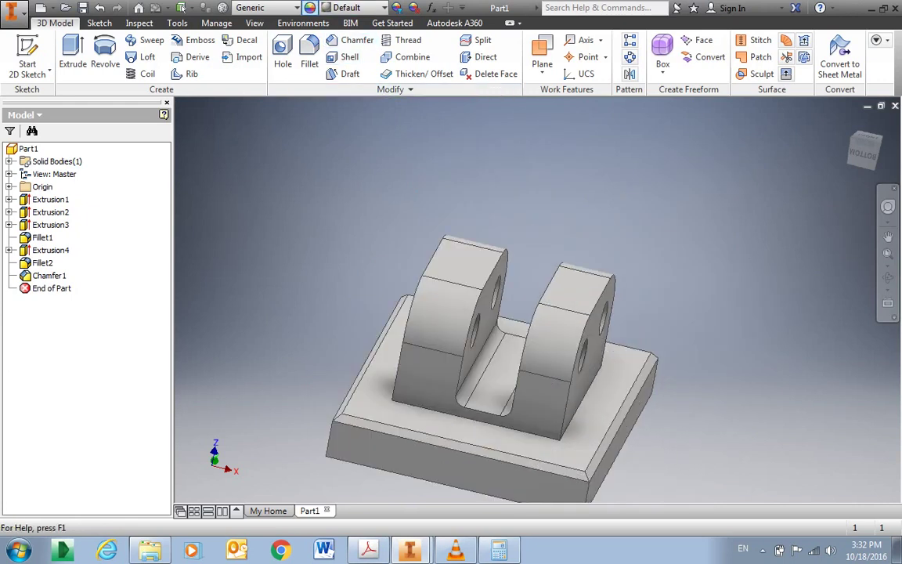
click(180, 7)
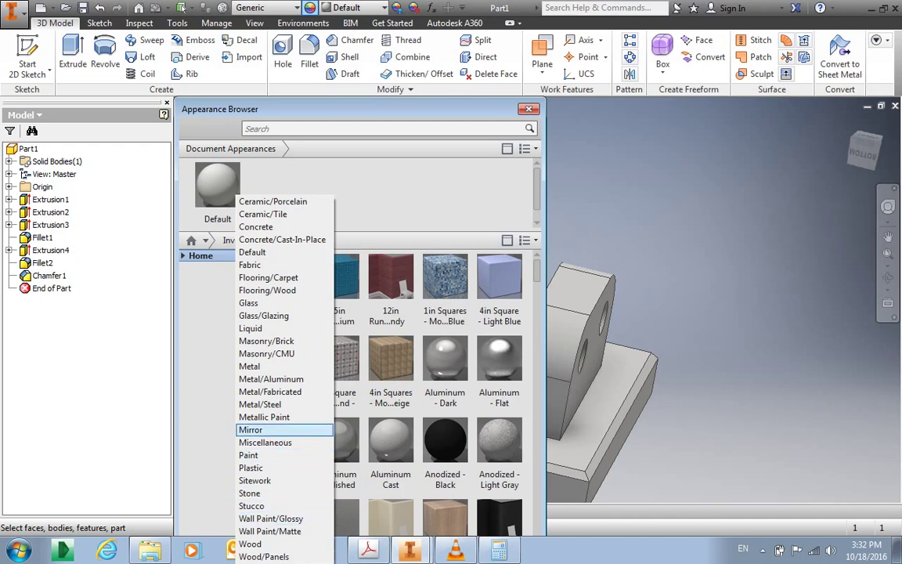
Add Galvanized from the Metal/Steel appearances to the document and open its settings.
click(260, 404)
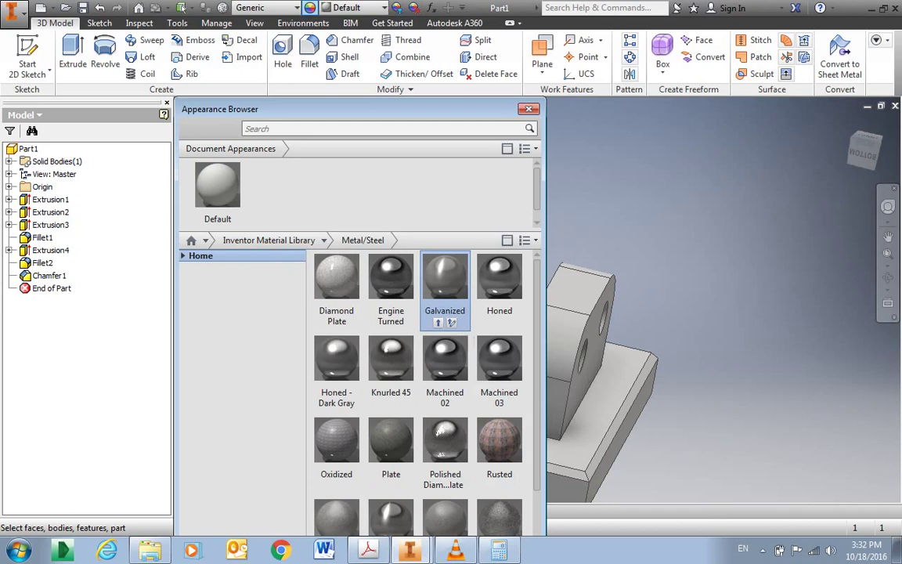
click(452, 321)
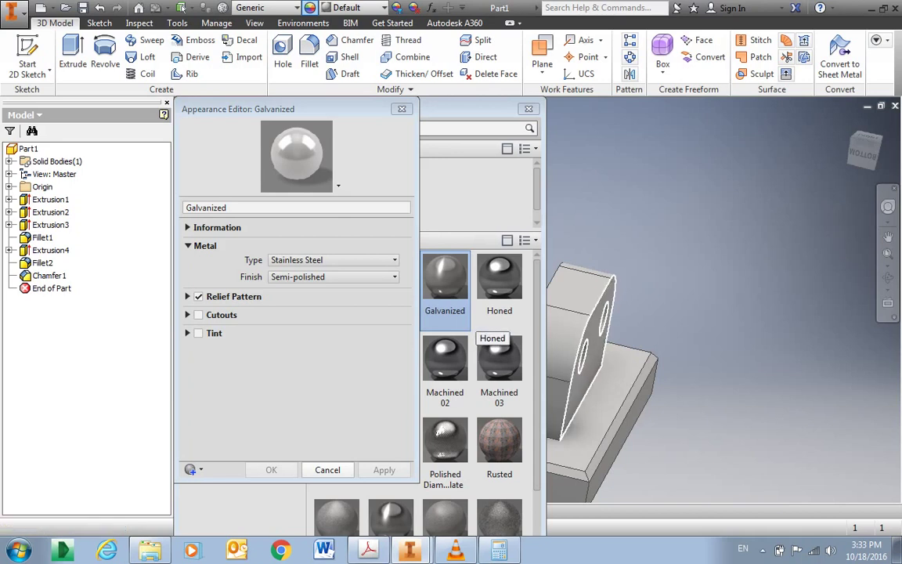
click(401, 108)
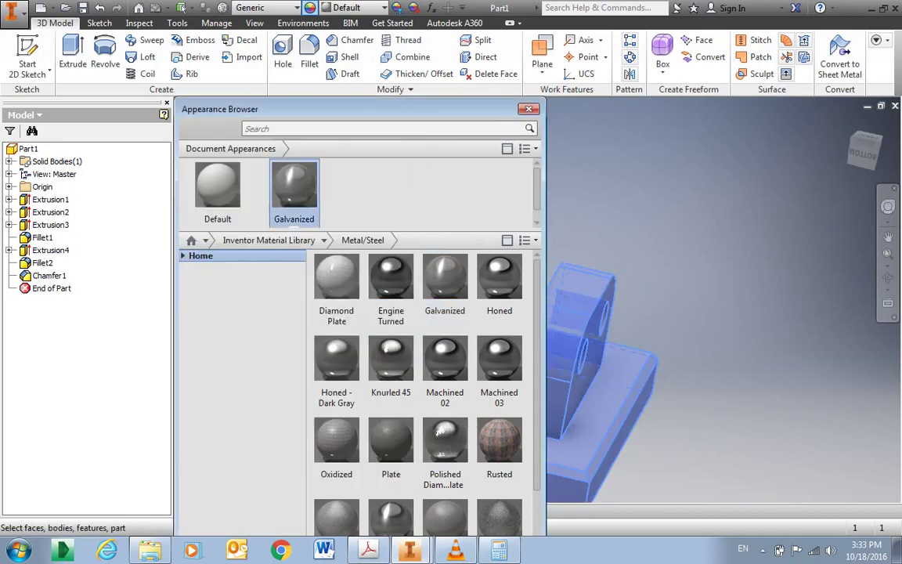
double_click(294, 223)
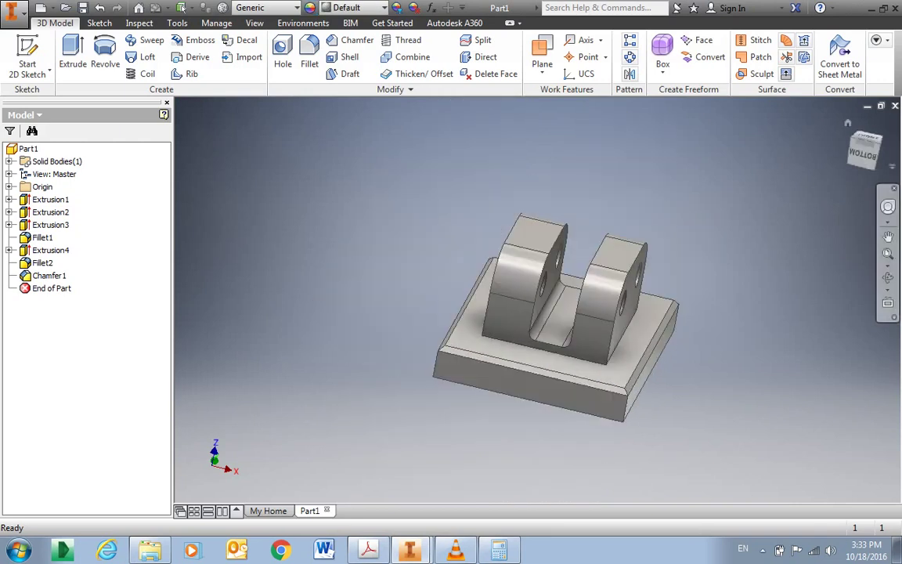
Orbit the bracket so the uprights' through holes face the viewer.
mouse_move(548, 314)
shift+middle_down()
mouse_move(564, 298)
mouse_move(595, 329)
shift+middle_up()
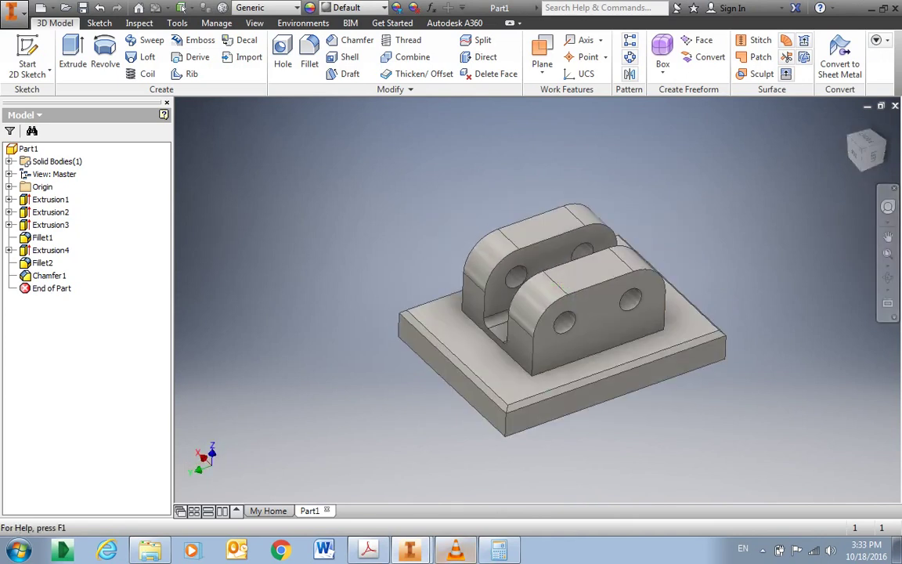
click(455, 551)
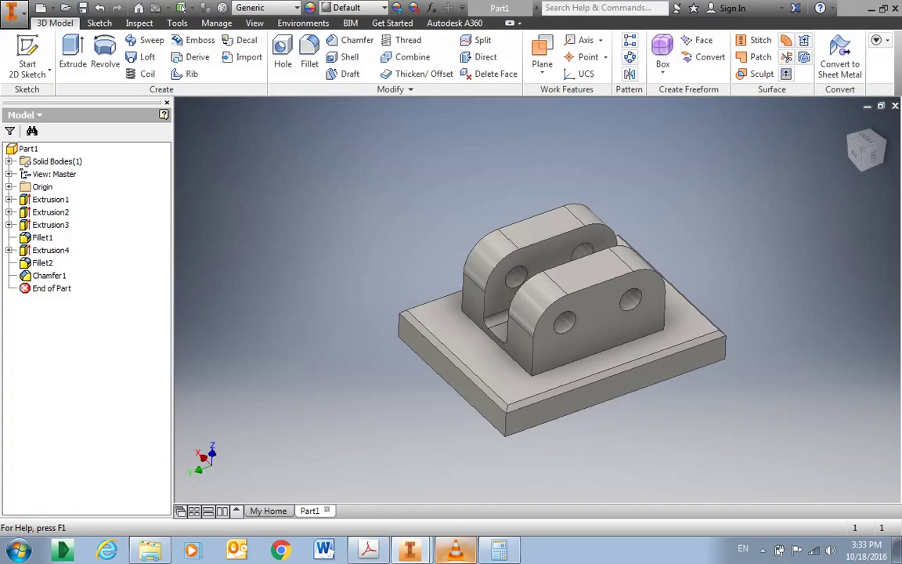